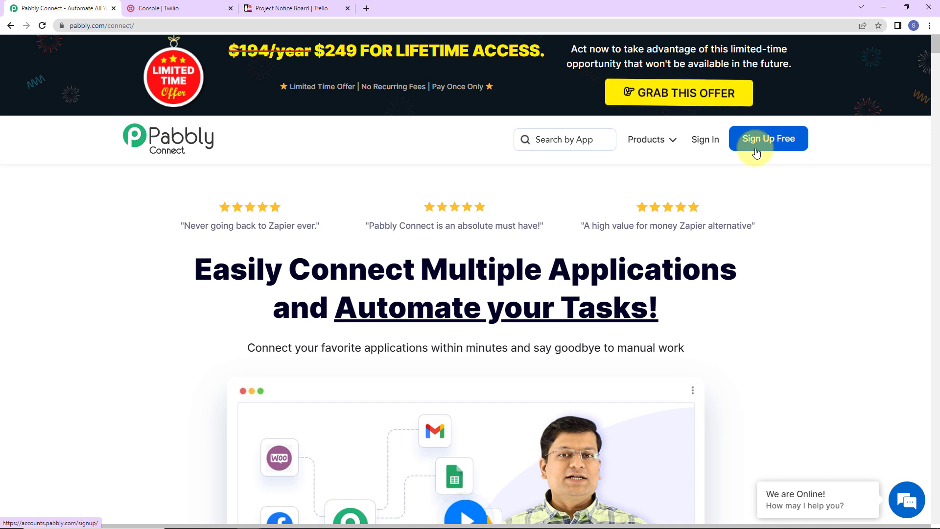
Sign in to Pabbly, open Pabbly Connect and create a workflow named "Get Twilio SMS Notifications for New Trello Cards"
left_click(707, 141)
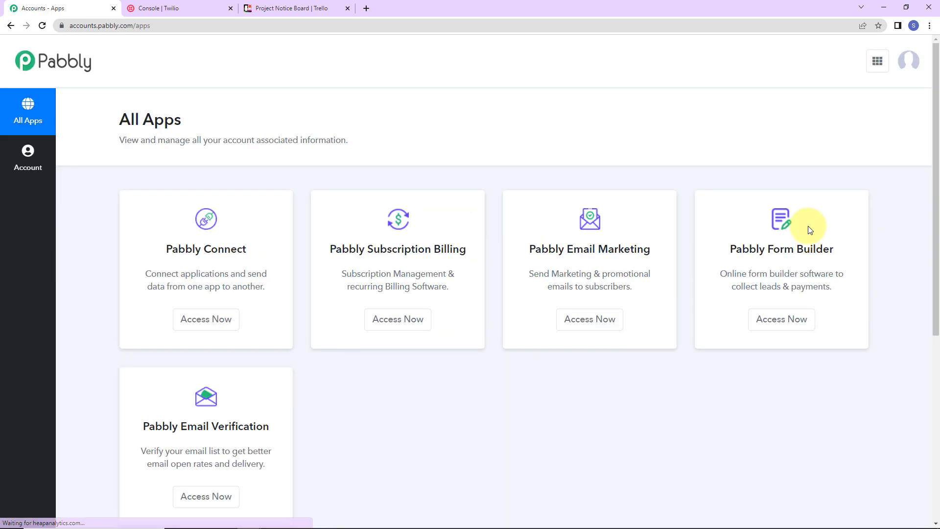
left_click(218, 319)
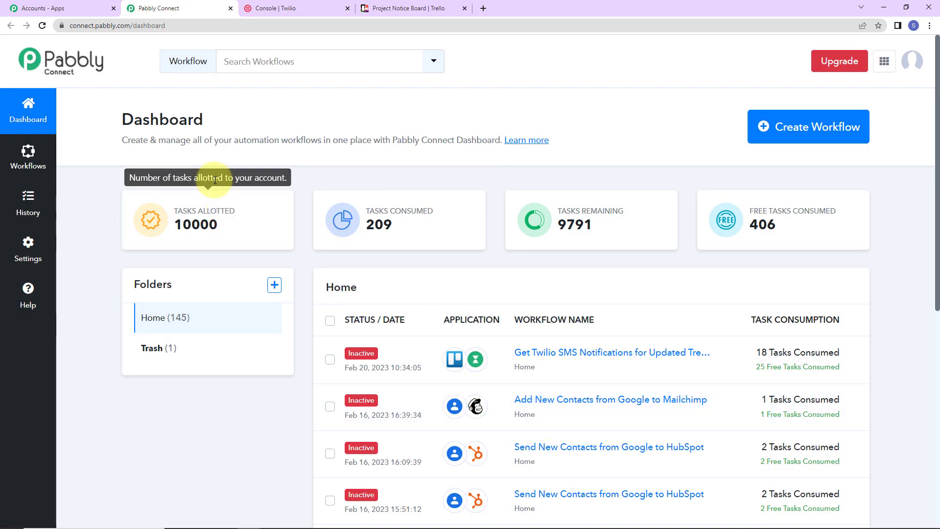
left_click(820, 139)
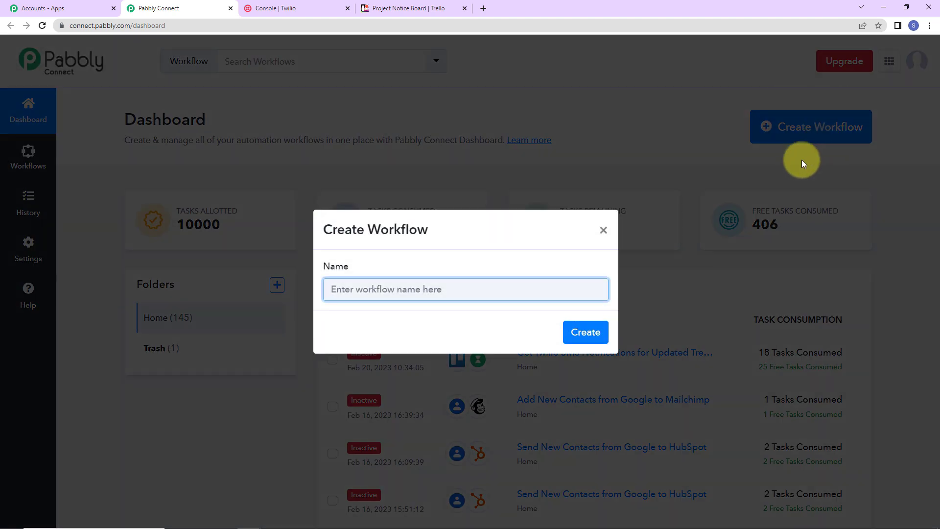
type("Get Twilio SMS Notifications for New Trello Cards")
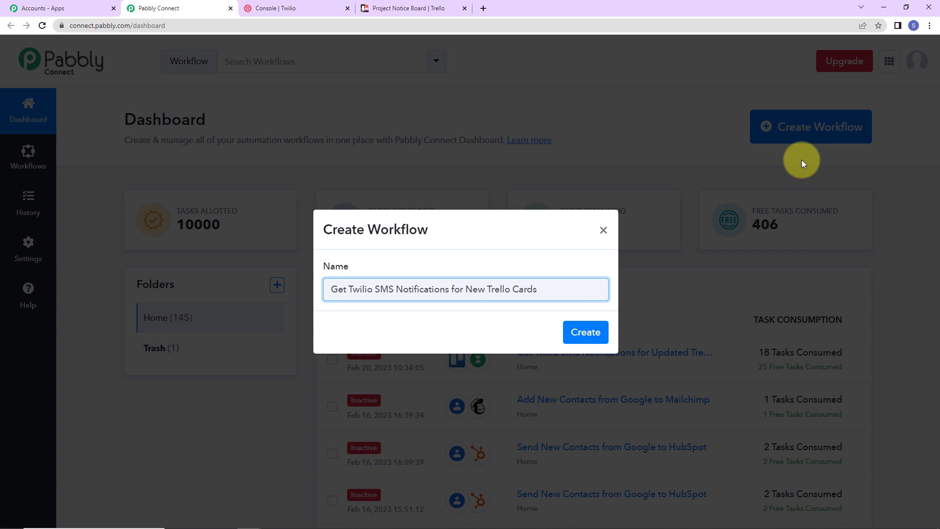
left_click(591, 333)
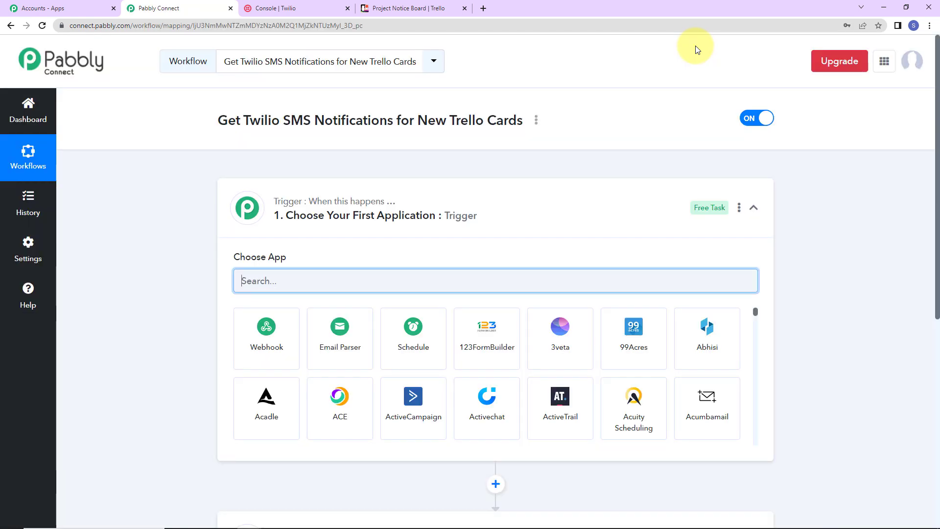
Set Trello as the workflow's trigger app with New Card as the trigger event
scroll(539, 241, "down", 2)
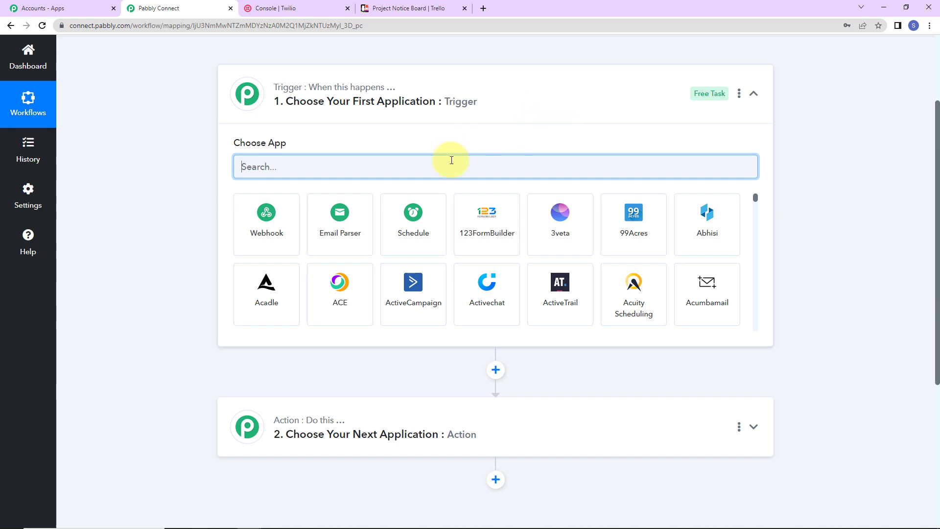
type("tre")
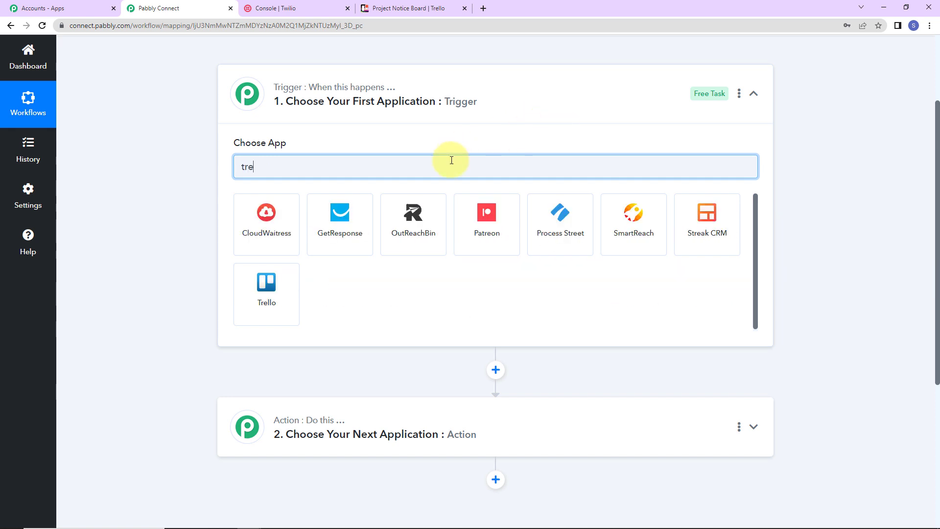
left_click(288, 289)
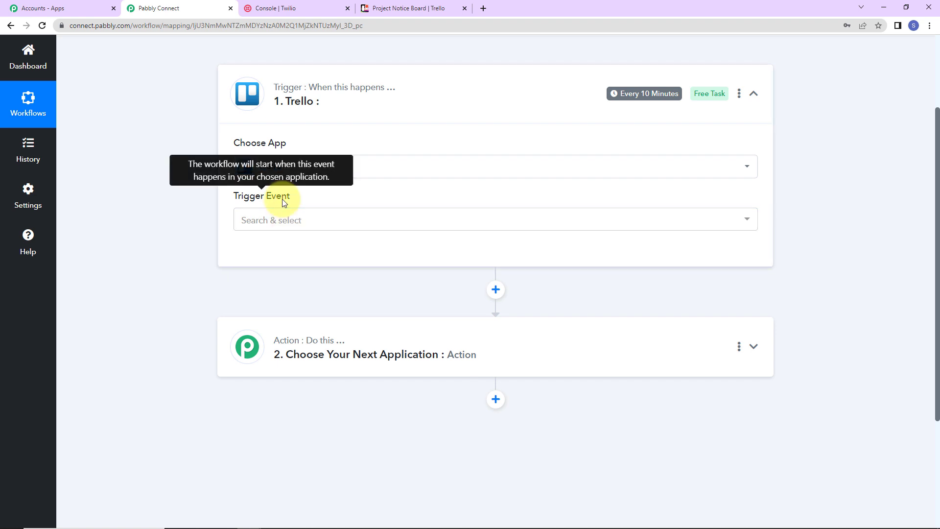
left_click(283, 223)
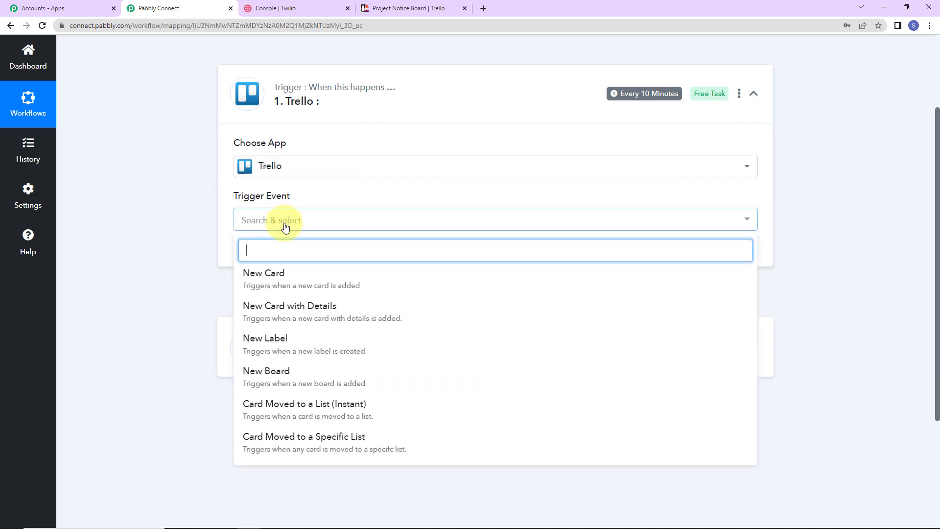
left_click(293, 278)
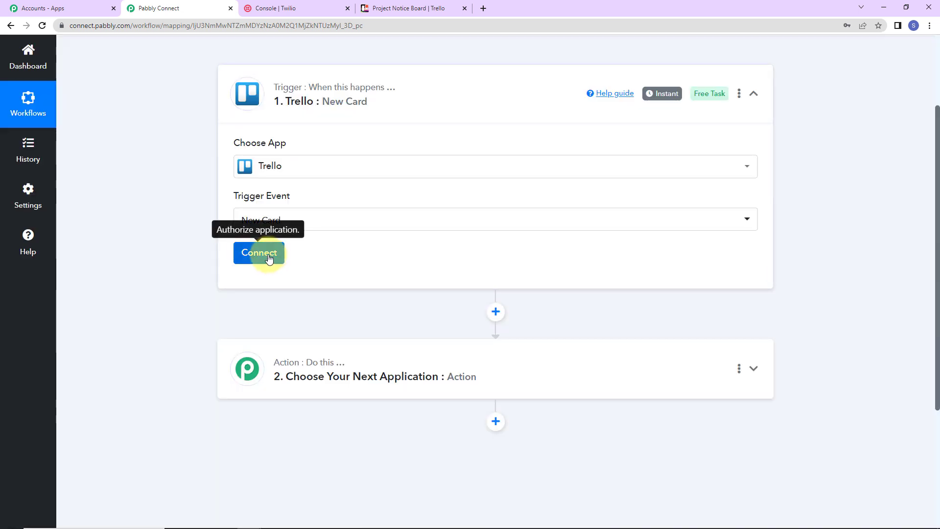
Start connecting a Trello account to the trigger by adding a new connection
left_click(269, 259)
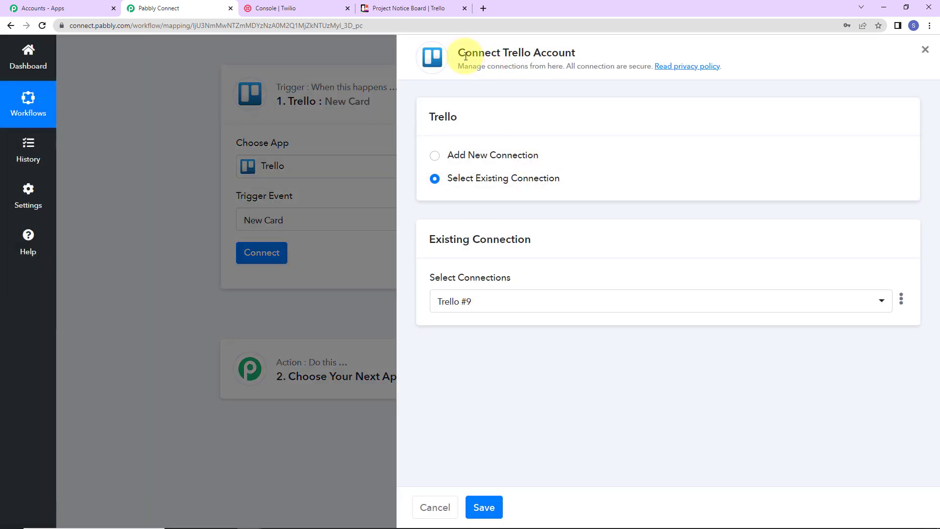
left_click_drag(460, 51, 584, 58)
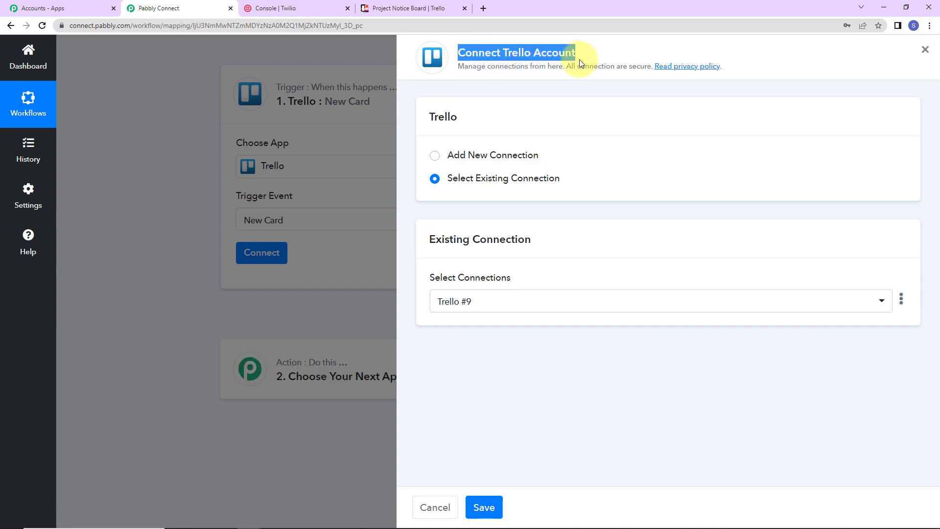
left_click(445, 157)
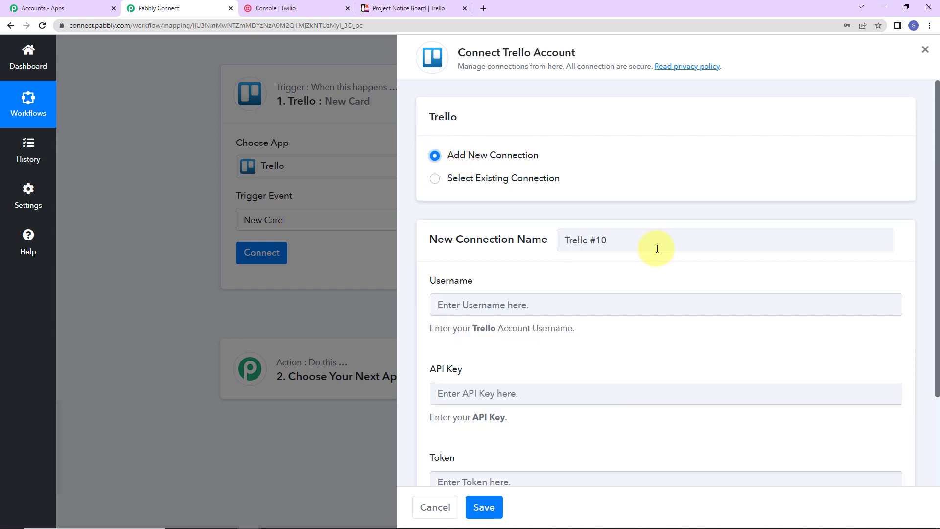
Copy the personal key from Trello's Developer API Keys page into the new connection's API Key field
scroll(682, 273, "down", 3)
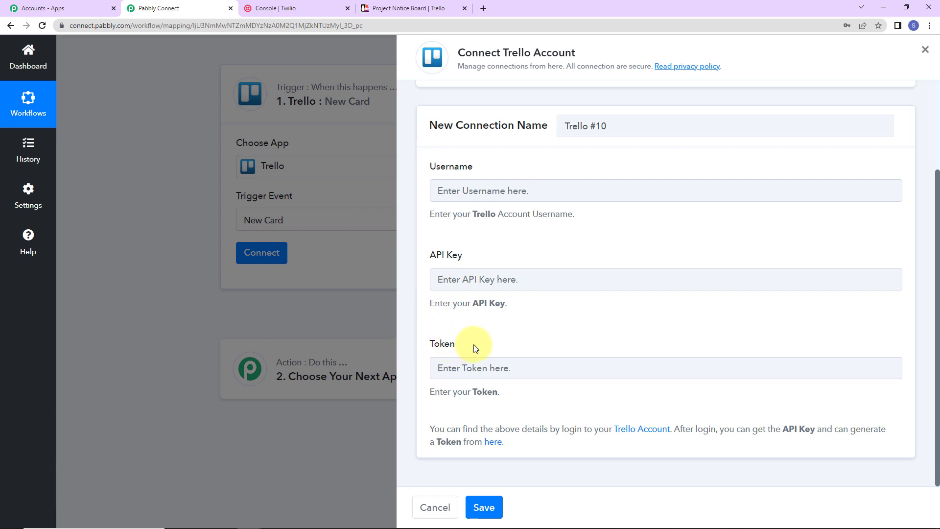
left_click(493, 446)
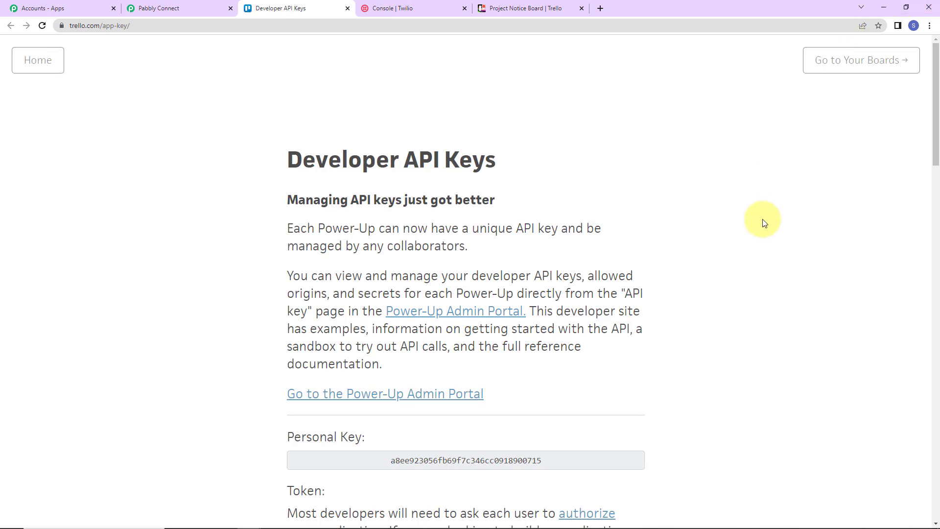
scroll(613, 360, "down", 2)
left_click_drag(386, 343, 592, 346)
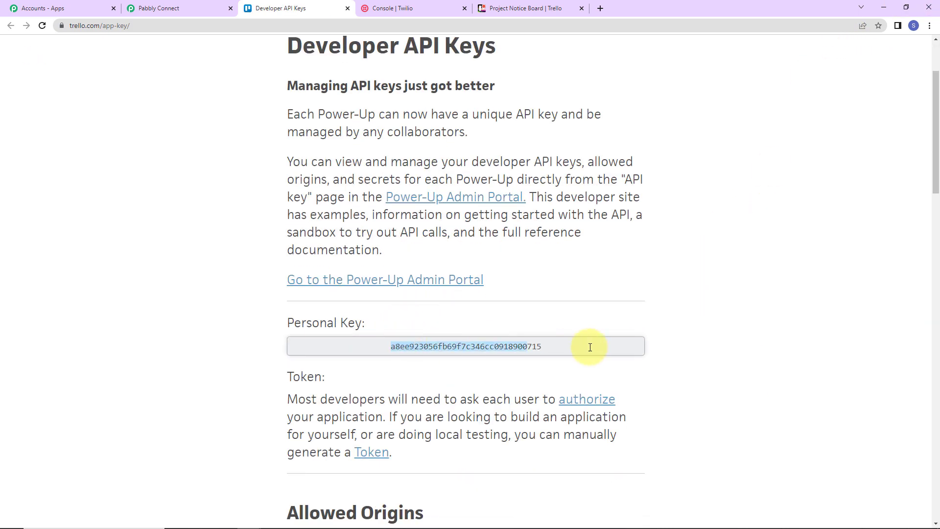
right_click(501, 347)
left_click(521, 358)
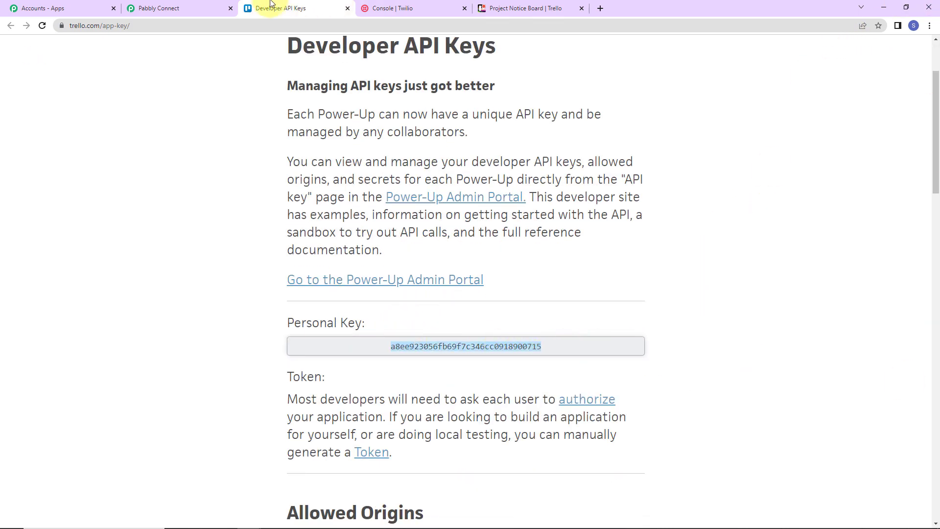
left_click(179, 10)
left_click(451, 283)
key("ctrl+v")
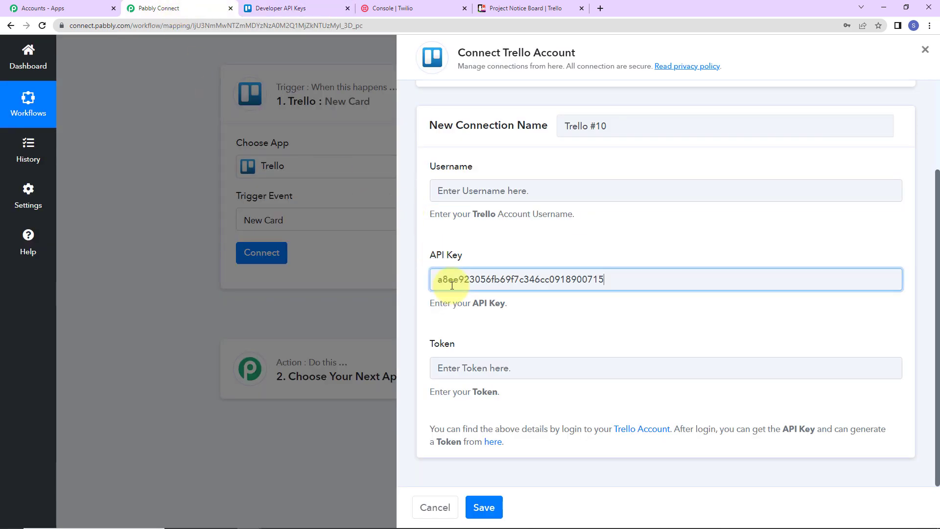
Open Trello's manual token authorization page and copy the account username into the connection's Username field
left_click(276, 9)
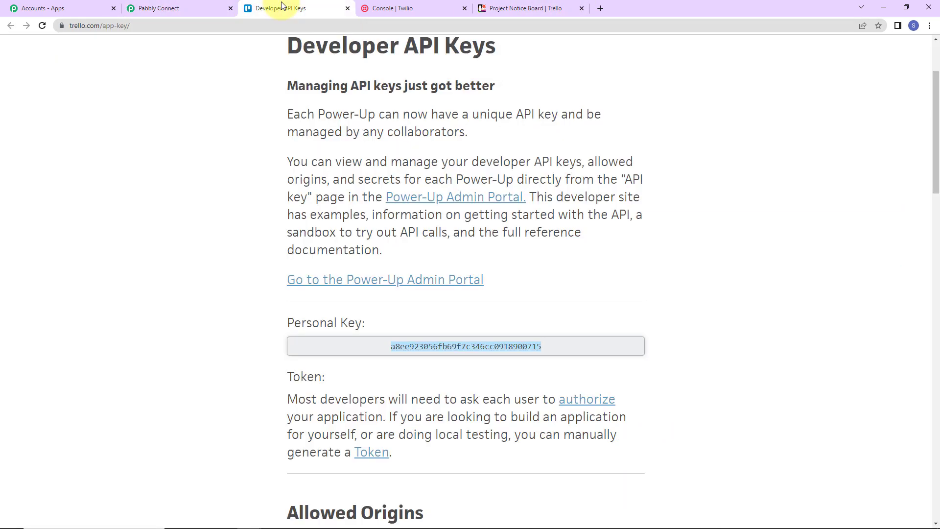
scroll(377, 304, "down", 5)
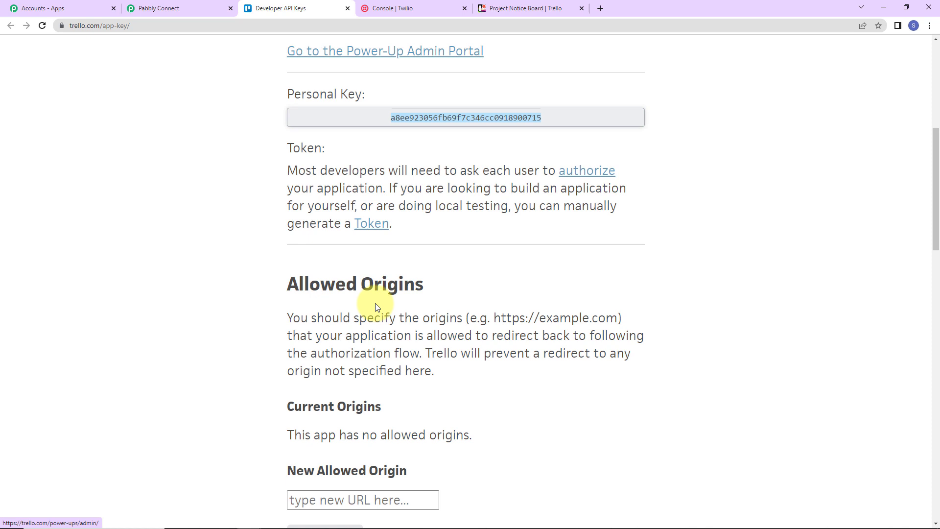
left_click(374, 224)
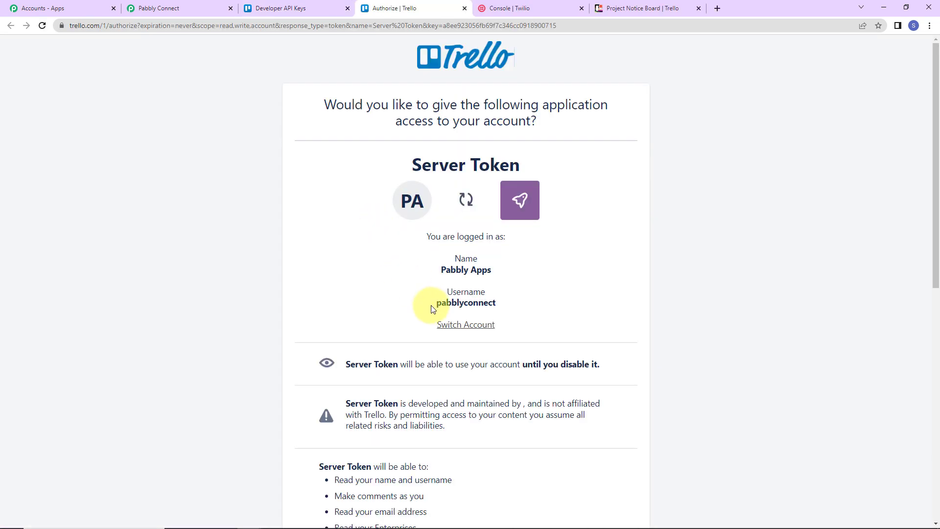
left_click_drag(433, 309, 506, 310)
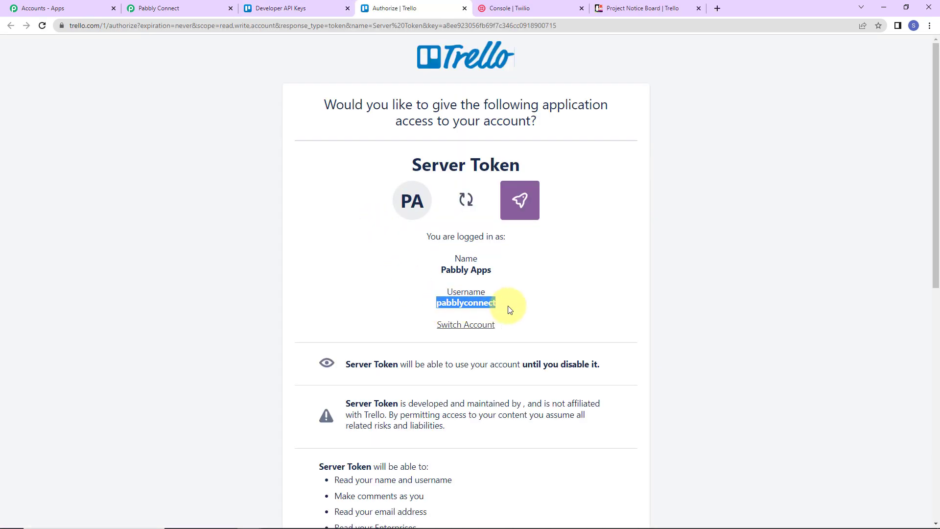
right_click(506, 307)
left_click(511, 310)
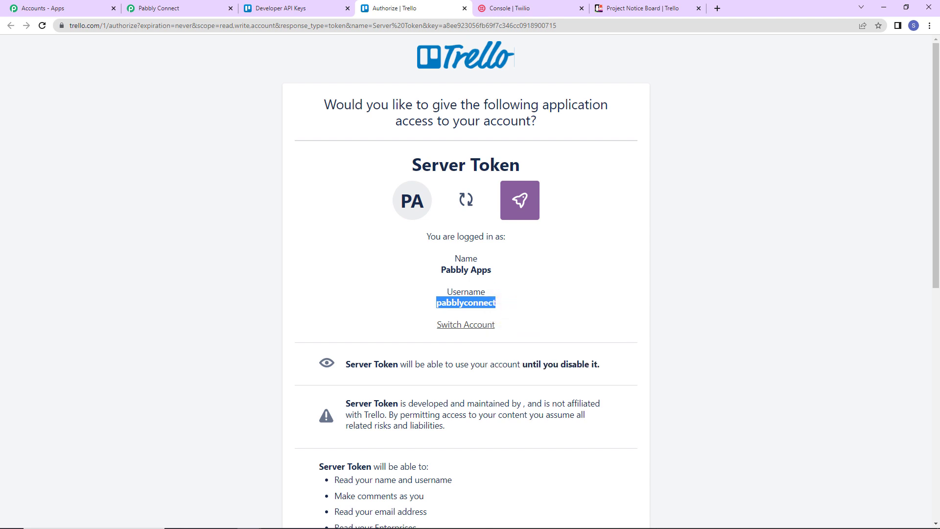
left_click(210, 9)
left_click(448, 190)
key("ctrl+v")
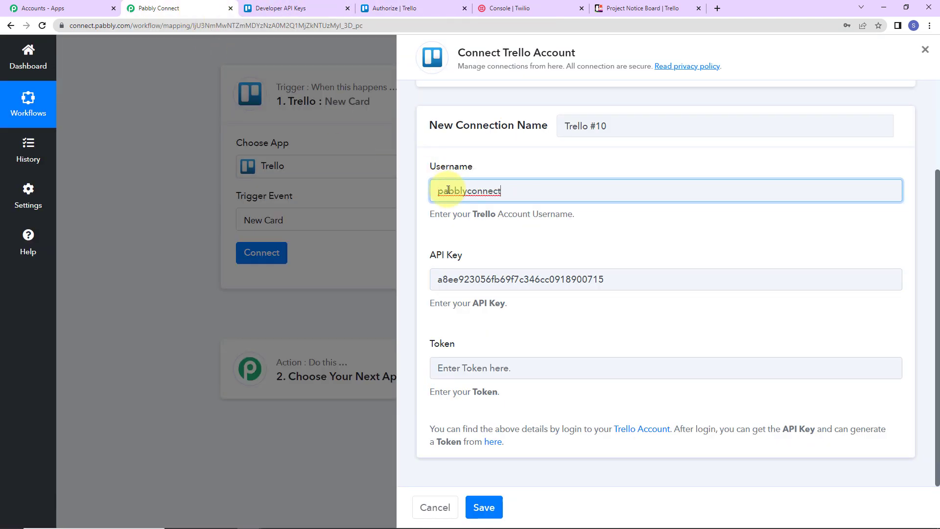
Allow Server Token access to the Trello account, copy the generated token into the connection's Token field and save the connection
left_click(392, 9)
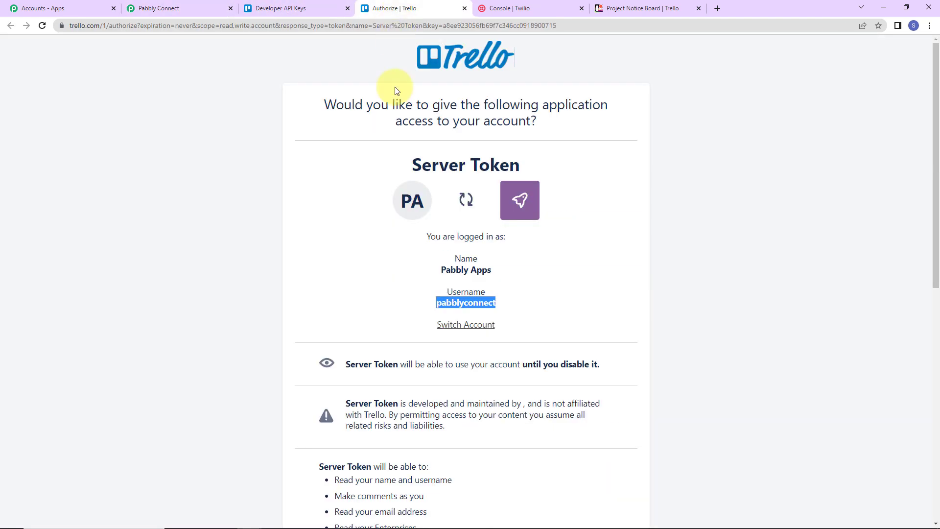
scroll(674, 260, "down", 5)
scroll(674, 259, "down", 4)
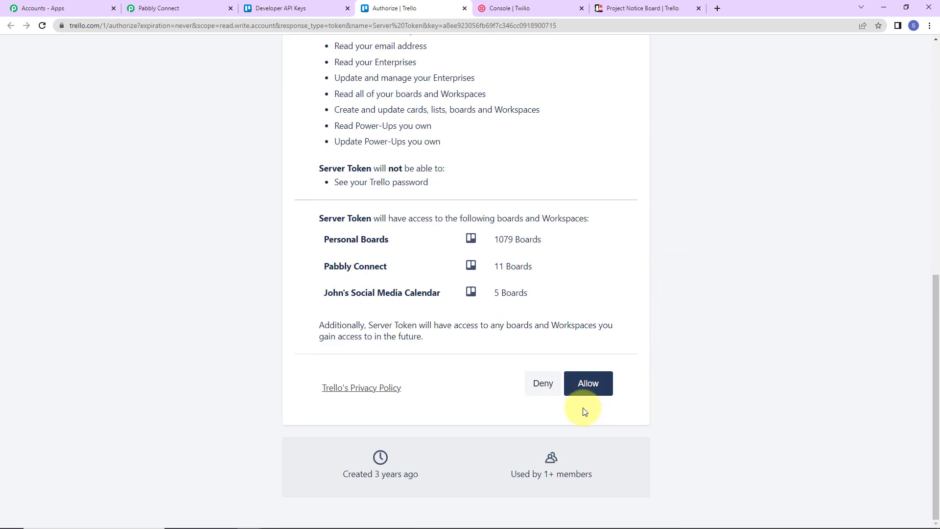
left_click(589, 384)
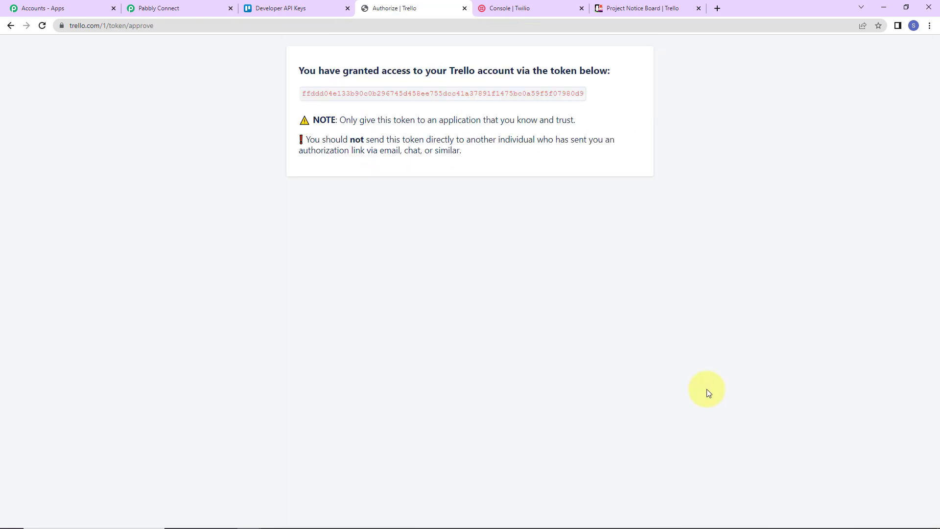
left_click_drag(304, 95, 592, 95)
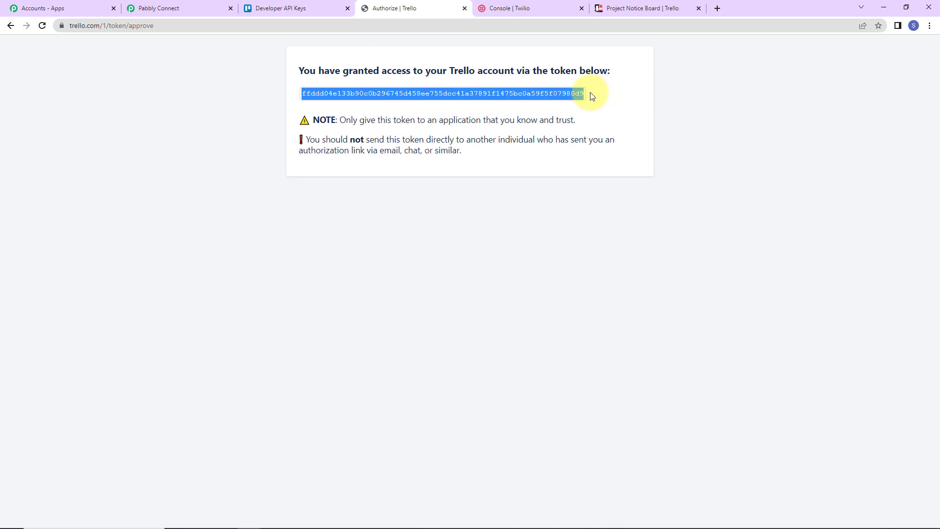
right_click(568, 92)
left_click(601, 97)
left_click(192, 11)
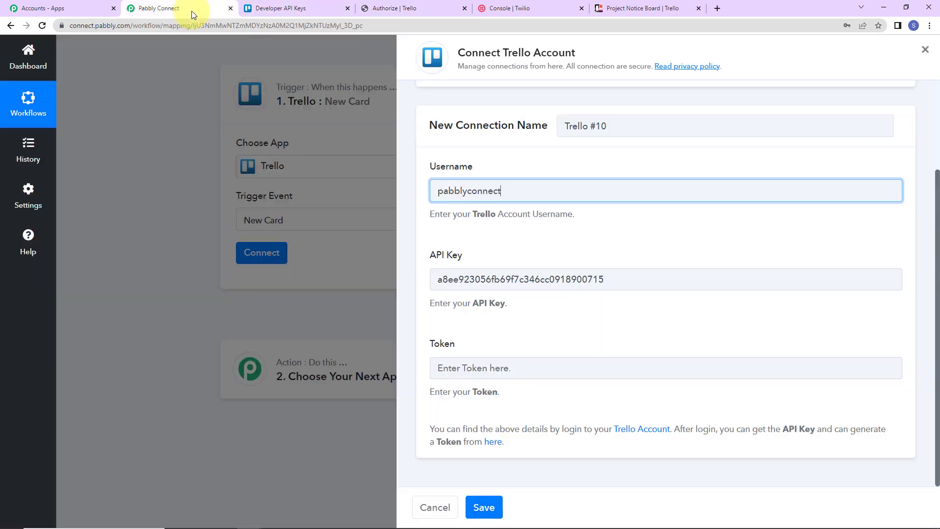
left_click(468, 368)
key("ctrl+v")
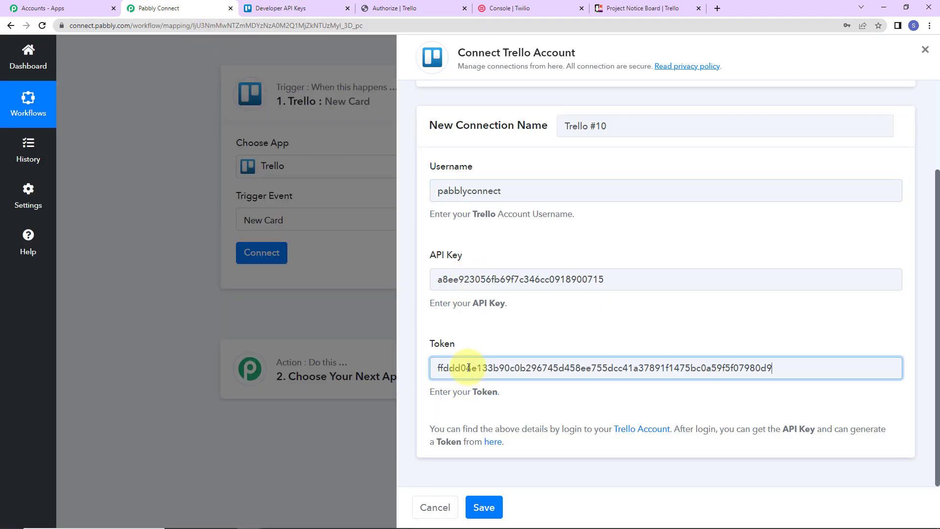
left_click(483, 507)
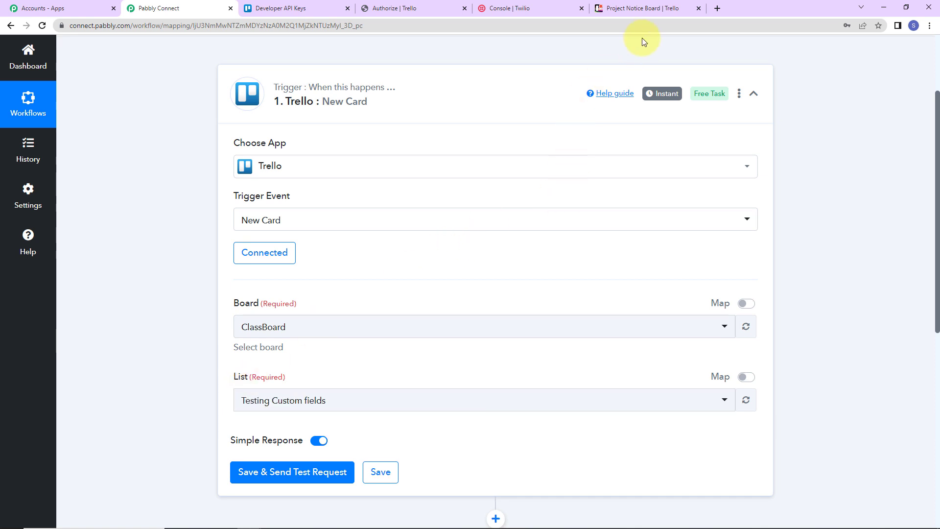
Switch to the Trello workspace and open the Project Notice Board to examine its lists
left_click(642, 10)
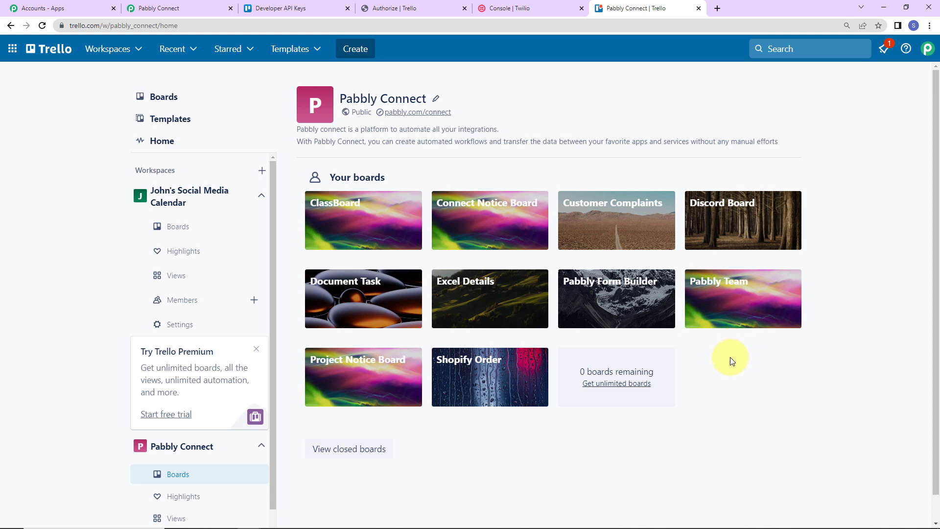
left_click(357, 368)
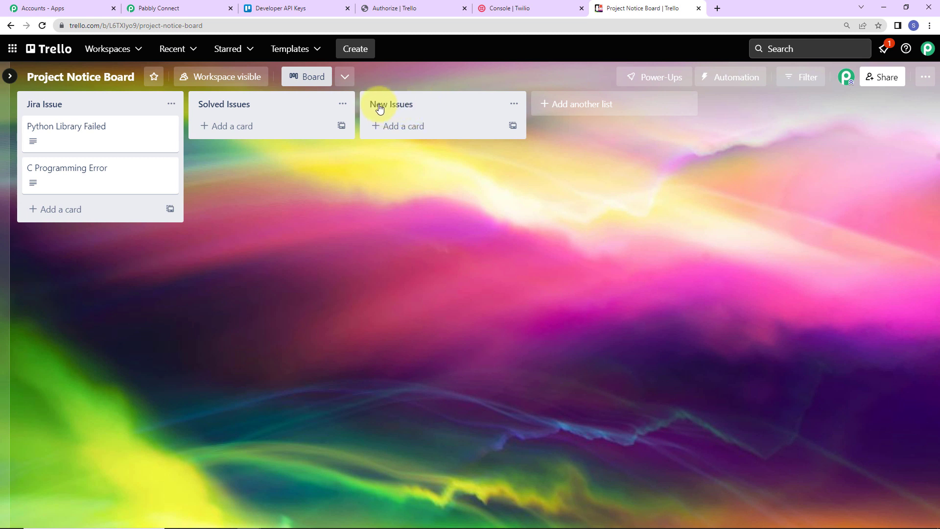
Switch to Pabbly Connect and set the Trello trigger's board to Project Notice Board
left_click(167, 8)
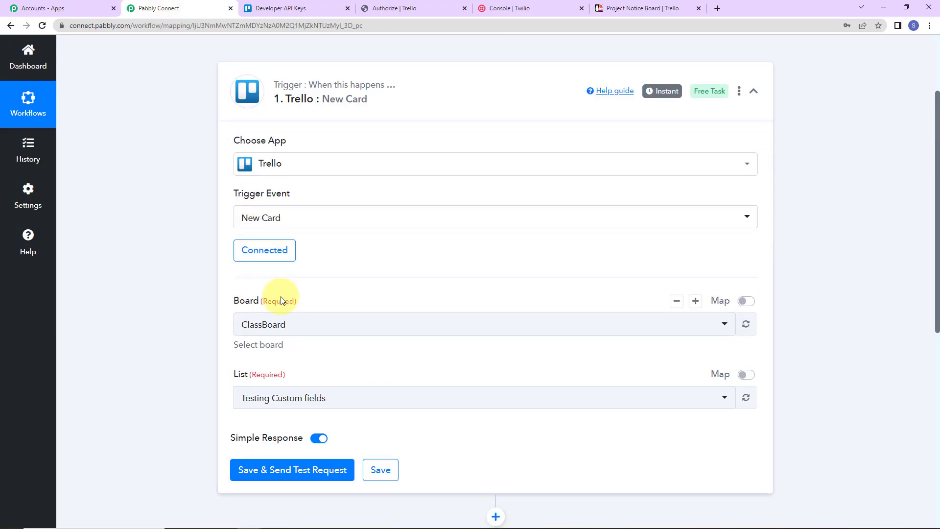
scroll(279, 300, "down", 2)
left_click(314, 221)
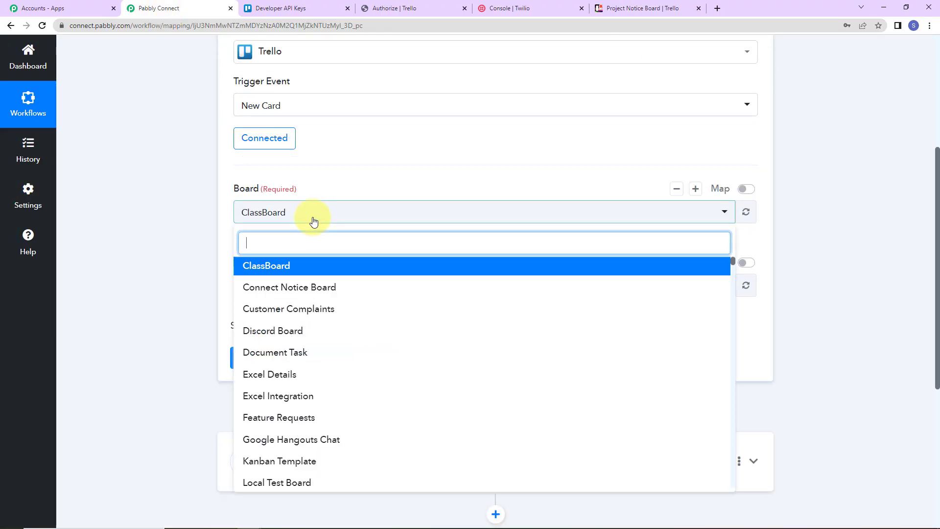
type("noti")
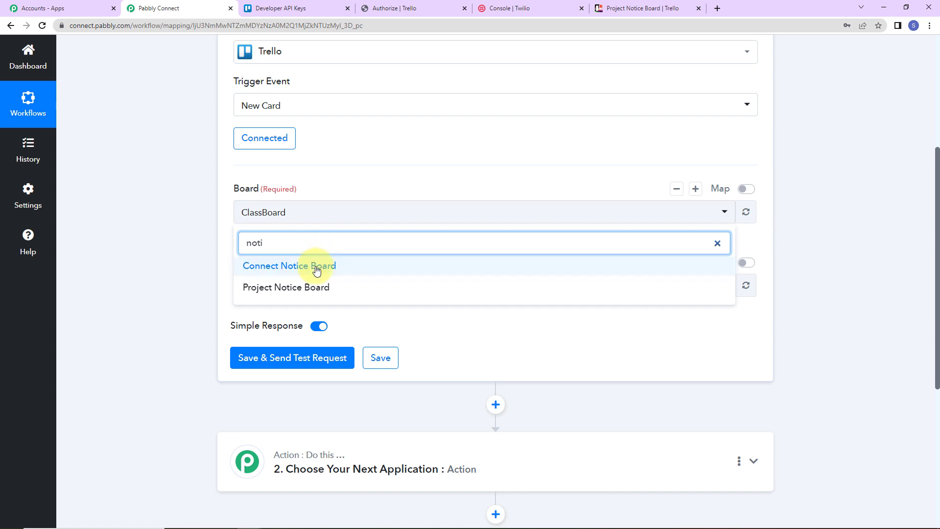
left_click(372, 288)
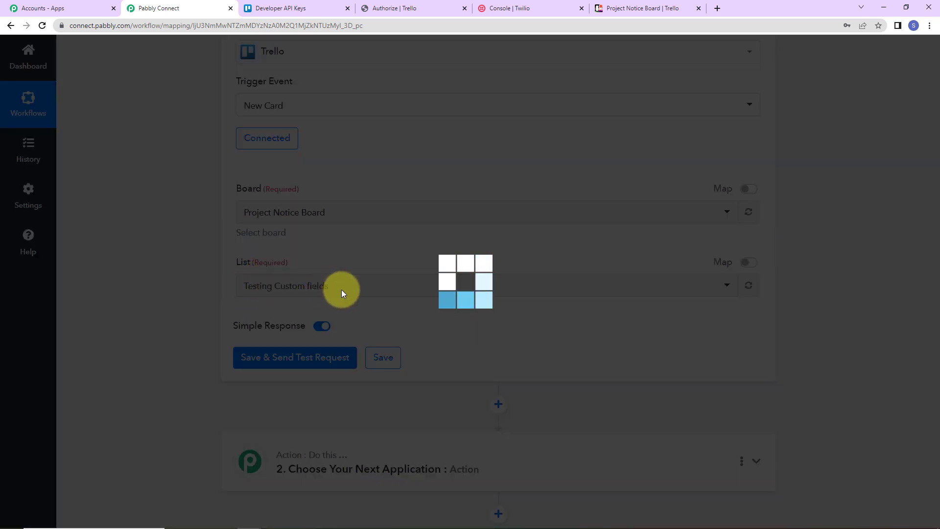
Set the trigger's list to New Issues, save the trigger and send a test request
left_click(328, 288)
left_click(291, 392)
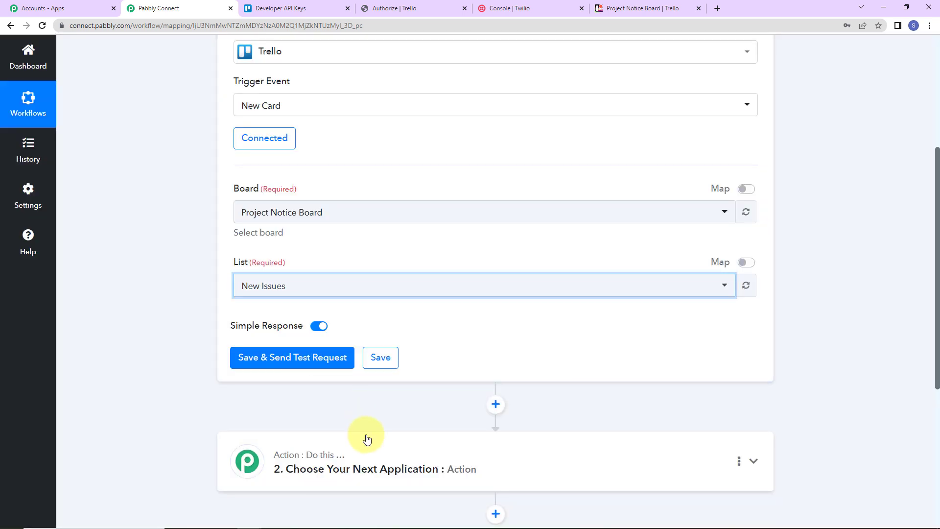
left_click(292, 357)
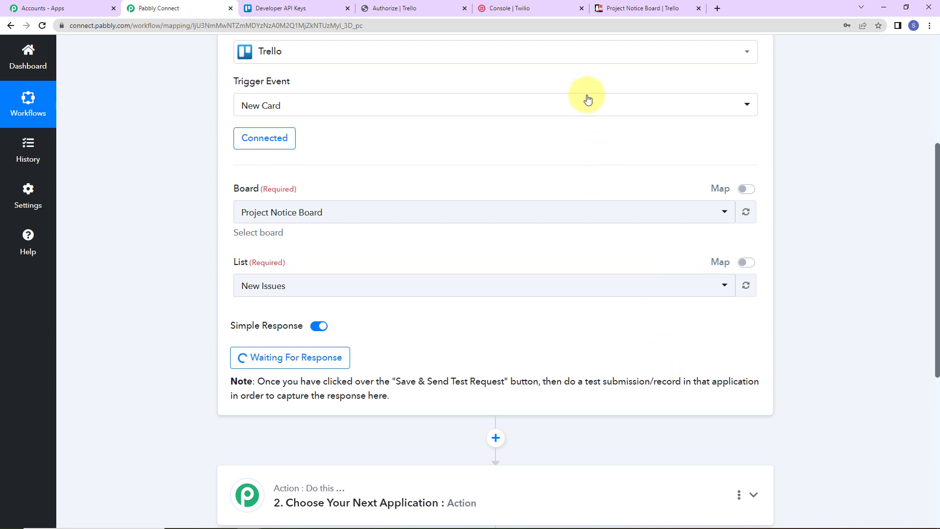
Switch to the Trello board and add a card titled "Dummy Card" to the New Issues list
left_click(637, 8)
left_click(400, 128)
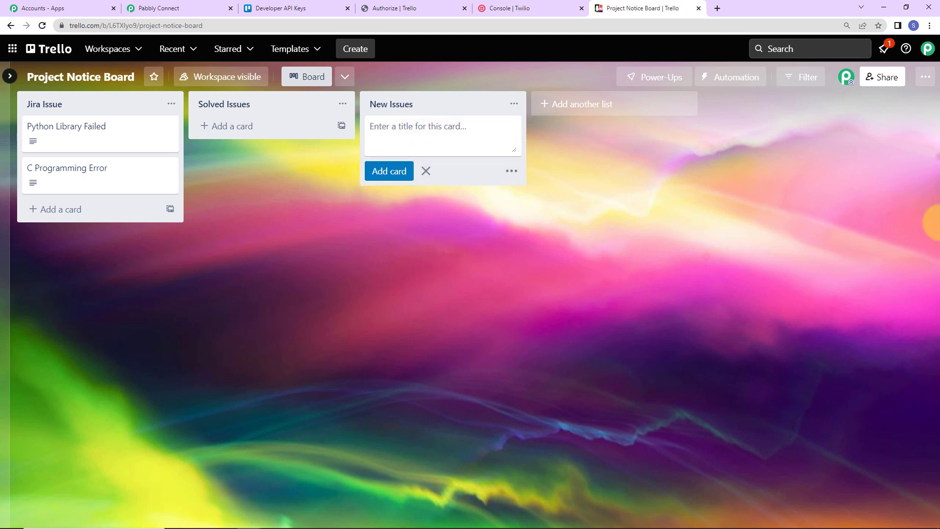
type("Dummy Card")
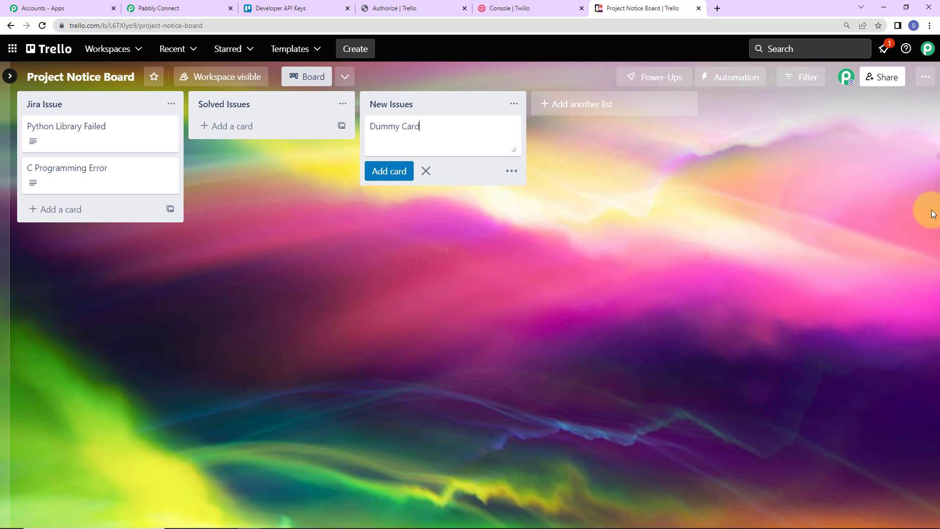
key("Return")
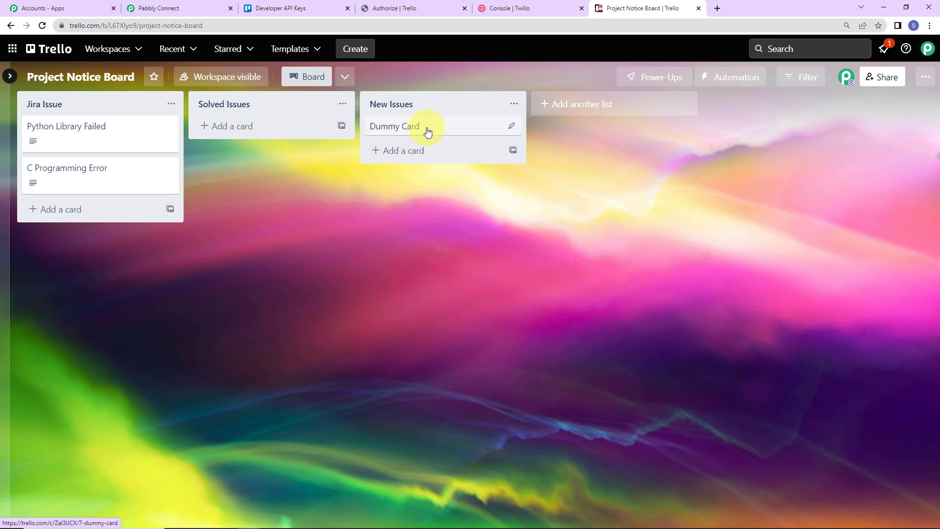
Return to Pabbly Connect and examine the received trigger response, including the card text field
left_click(187, 10)
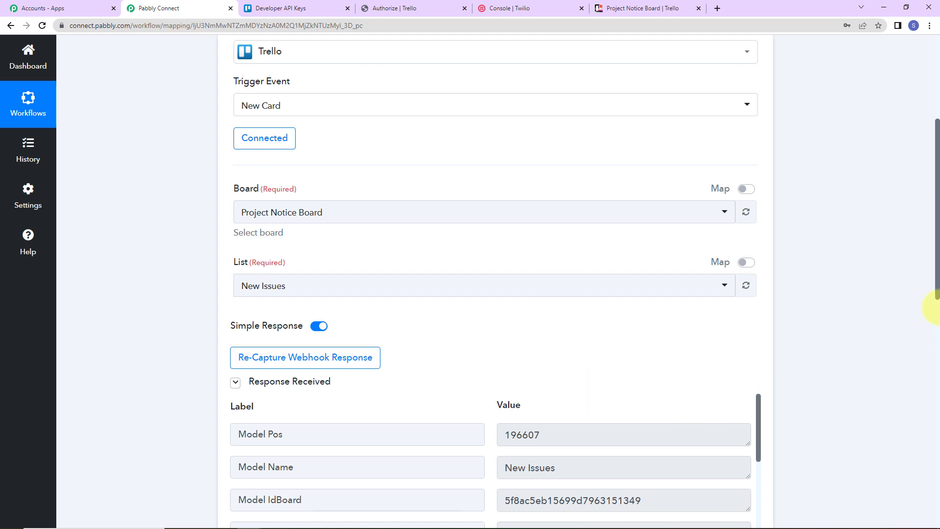
scroll(883, 252, "down", 2)
scroll(832, 333, "down", 2)
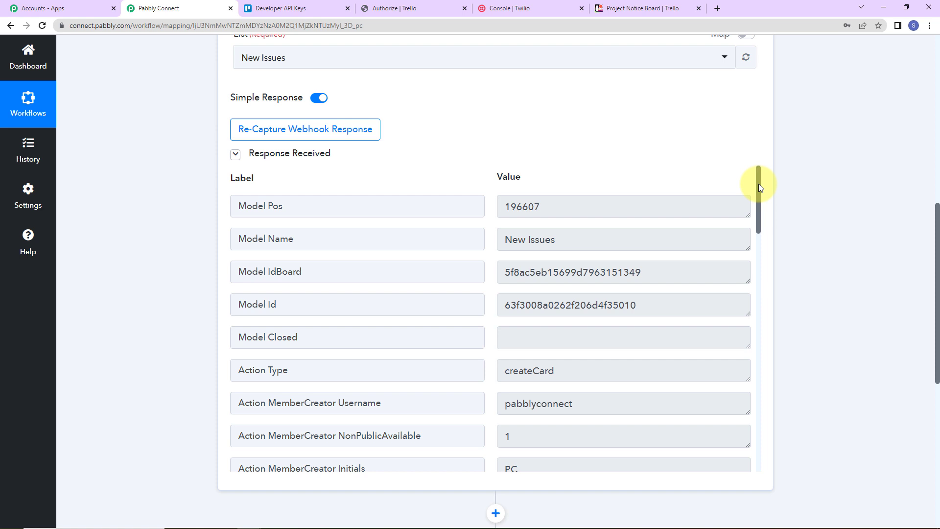
mouse_move(759, 184)
left_mouse_down()
mouse_move(757, 204)
mouse_move(760, 185)
left_mouse_up()
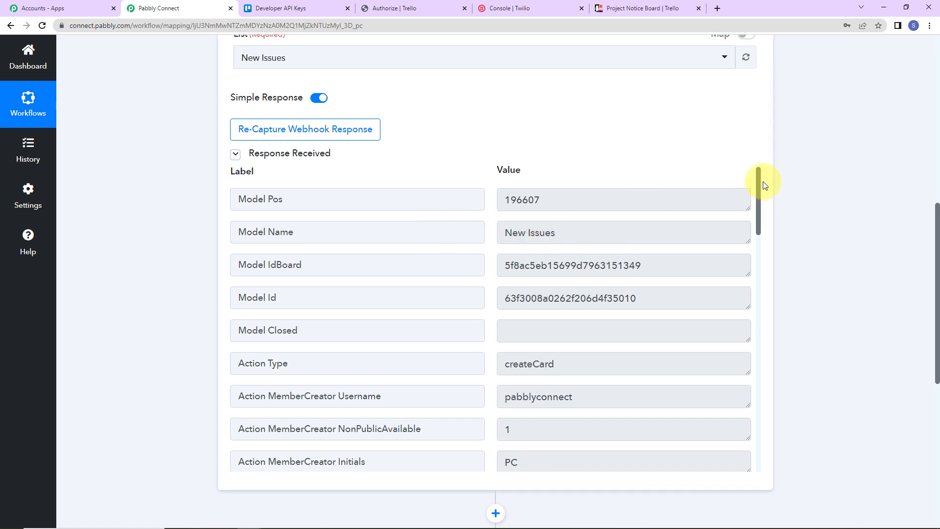
left_click_drag(760, 180, 731, 344)
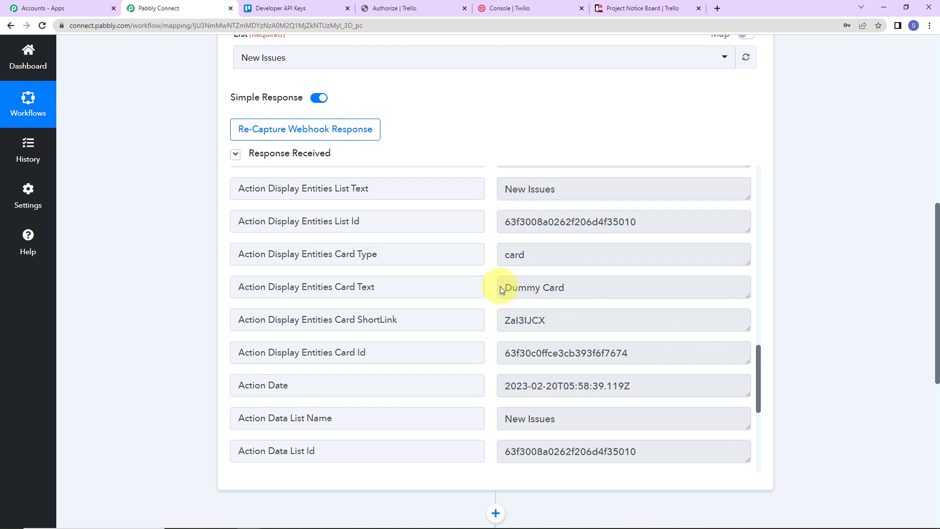
left_click(611, 289)
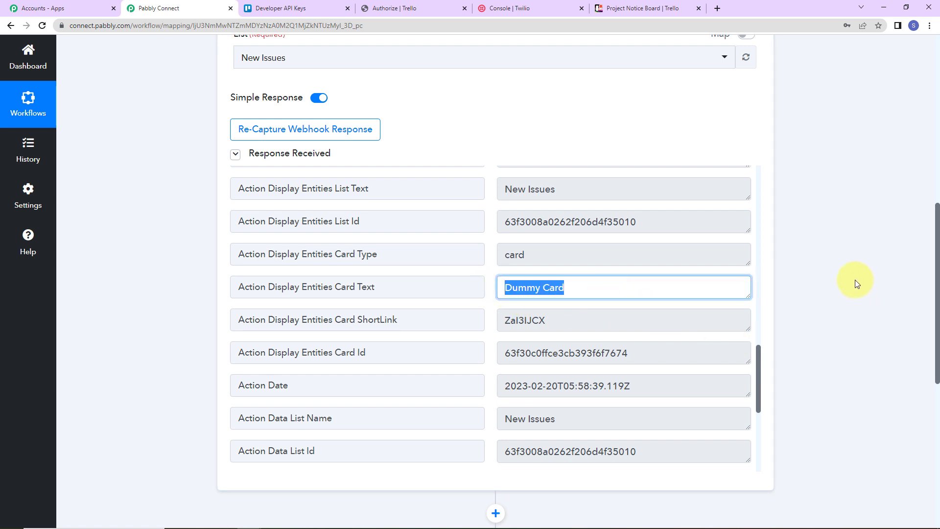
Choose Delay by Pabbly as the app for the action step following the Trello trigger
scroll(855, 280, "down", 5)
scroll(855, 281, "down", 2)
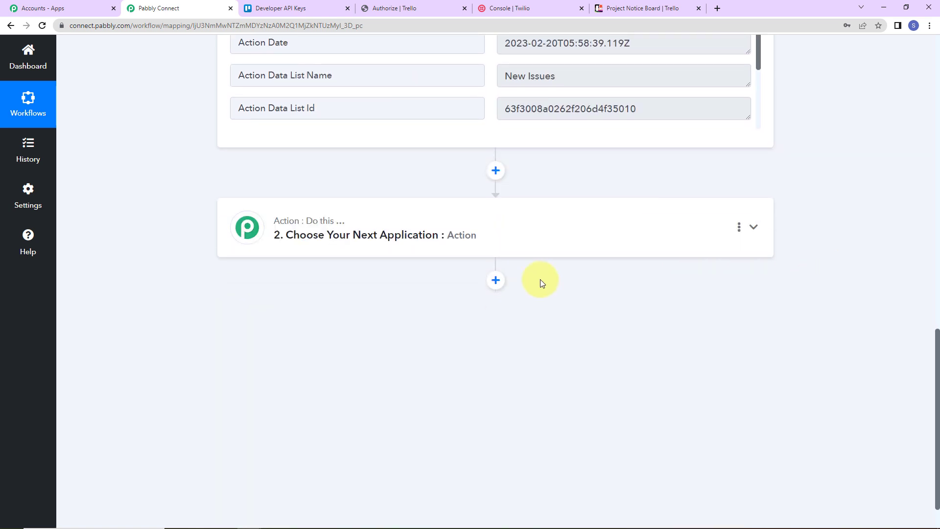
left_click(335, 240)
type("delay")
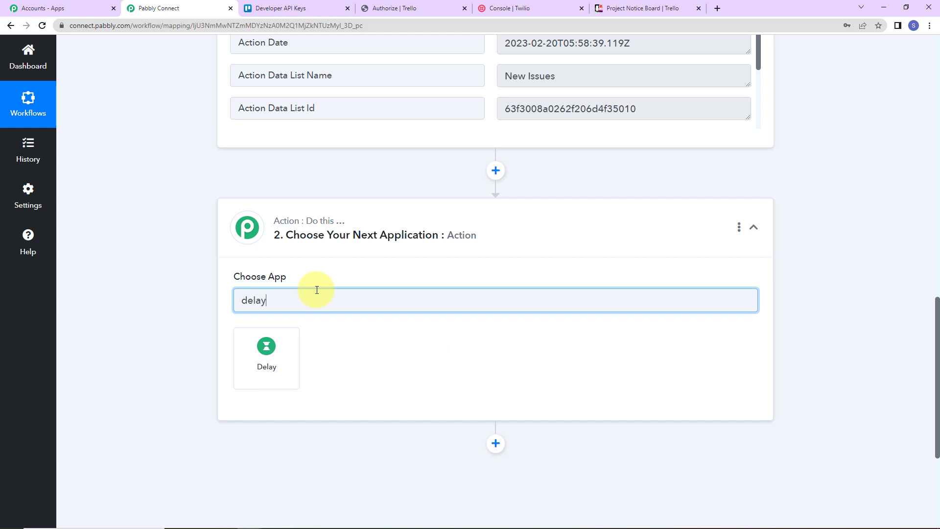
left_click(296, 360)
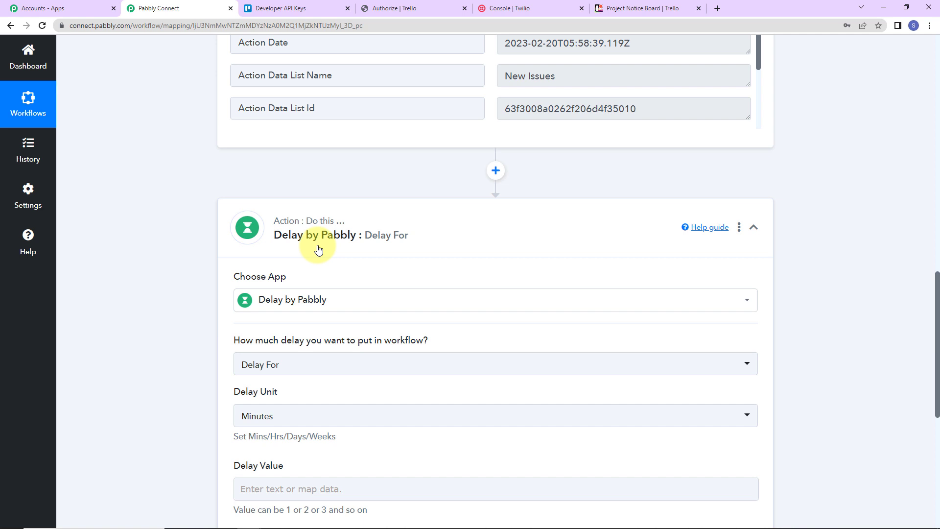
Set the Delay For value to 2 minutes, save the delay step and send a test request
scroll(316, 249, "down", 5)
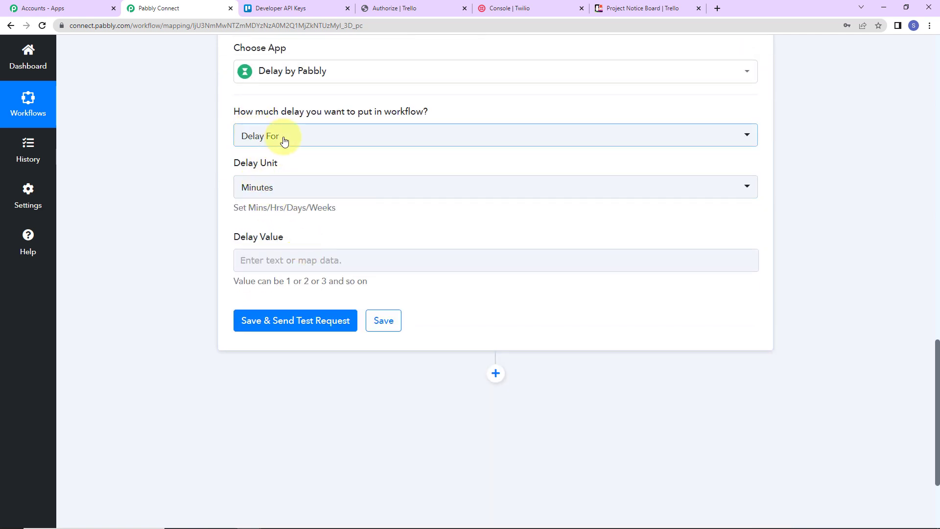
left_click(258, 259)
type("2")
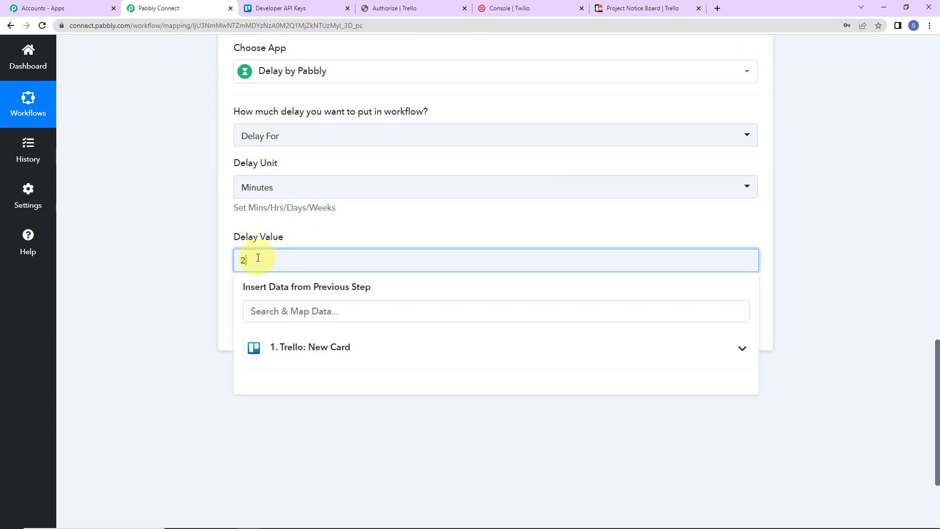
left_click(207, 248)
left_click(291, 319)
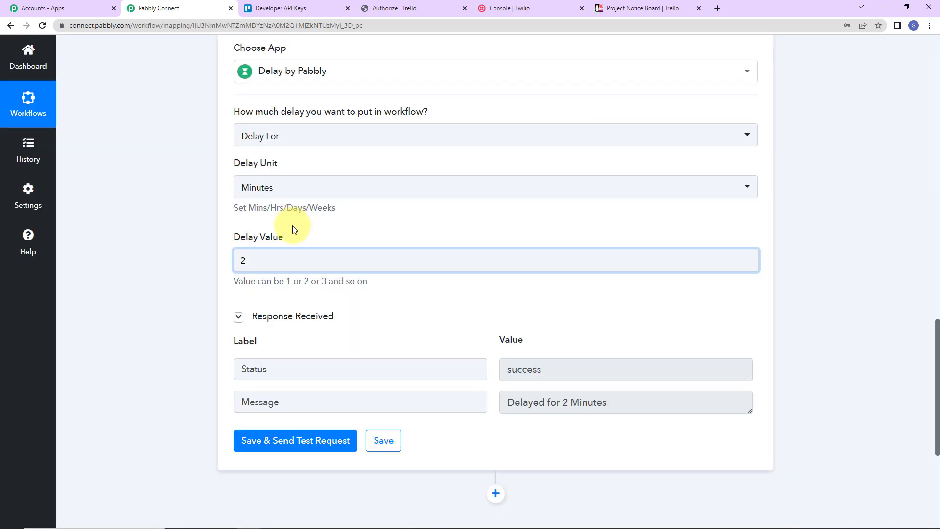
Switch to Trello, open Dummy Card in the New Issues list and enter "Dummy Description" as its description
left_click(656, 7)
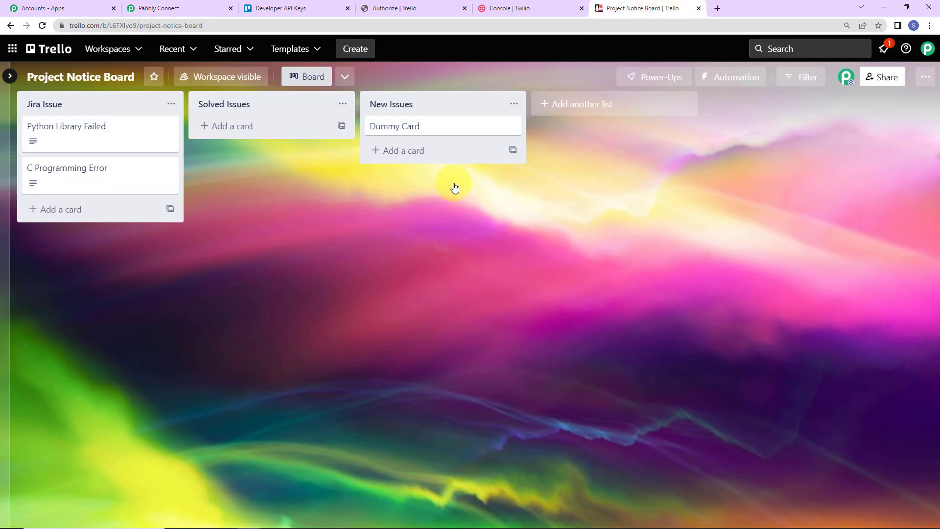
left_click(429, 130)
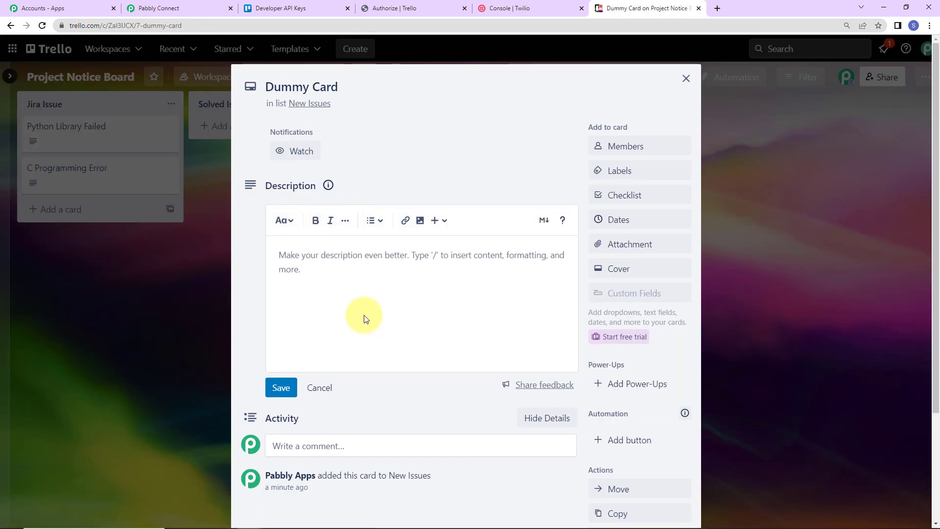
left_click(404, 295)
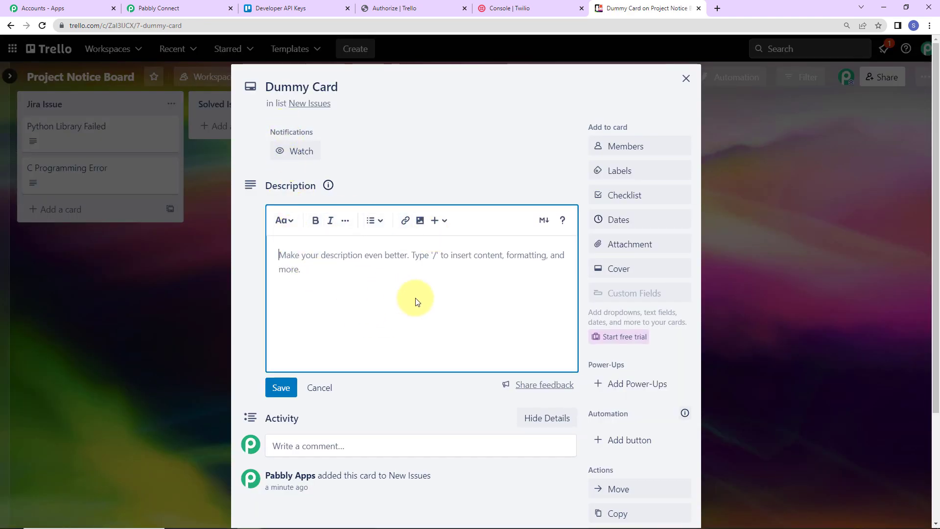
type("Dummy Description")
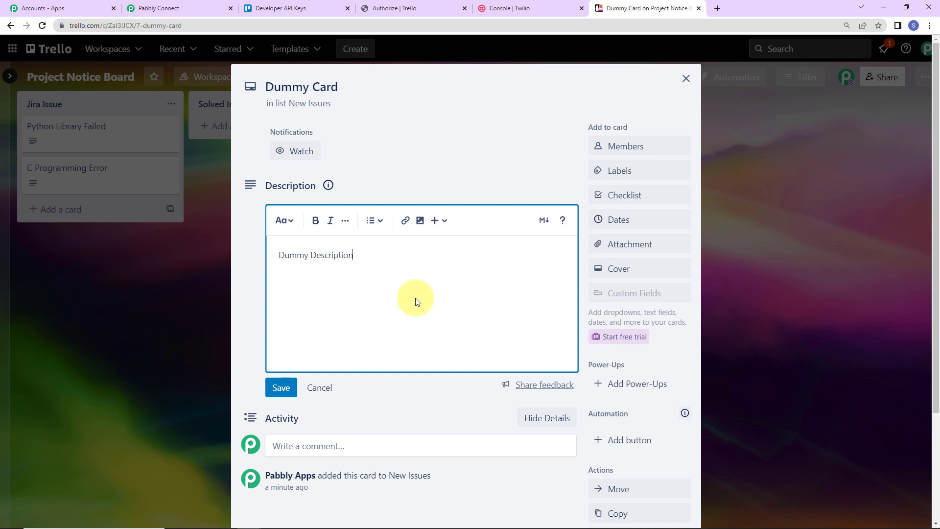
Add the Pabbly Apps board member and the green label to Dummy Card
left_click(649, 146)
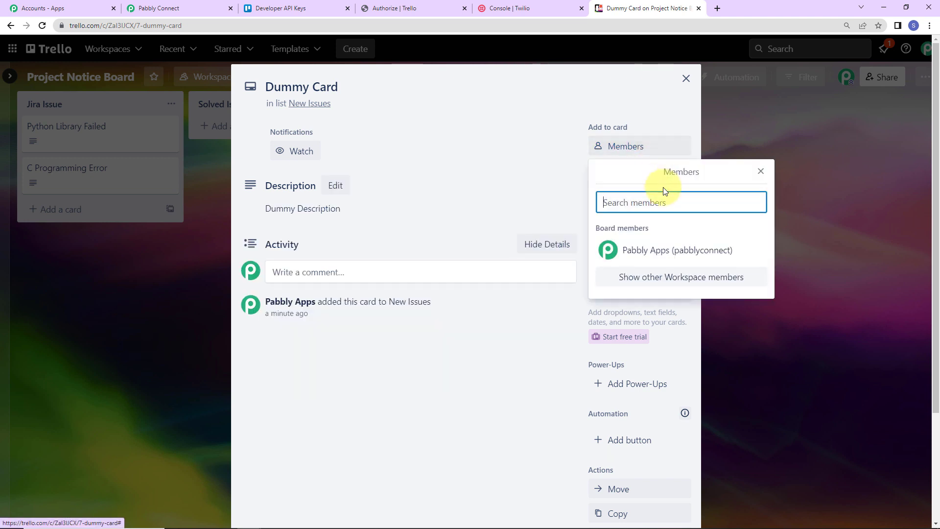
left_click(647, 260)
left_click(530, 373)
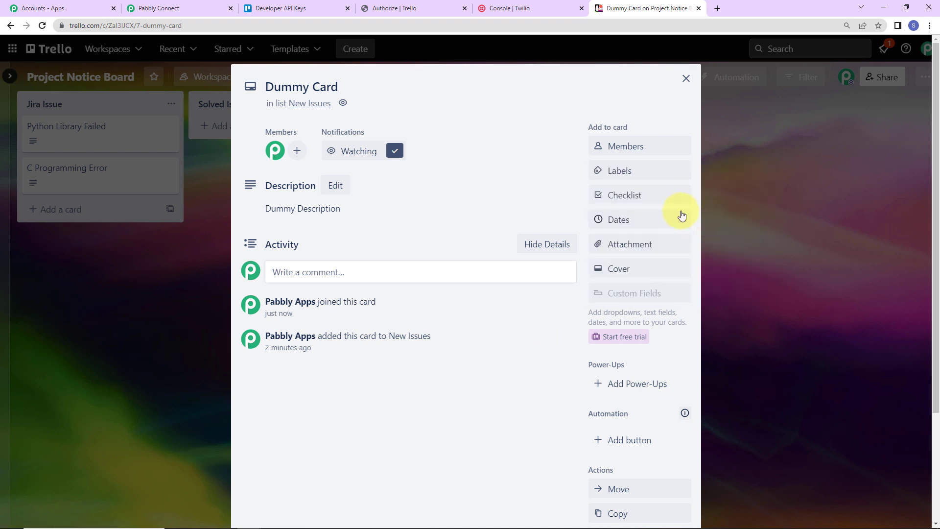
left_click(649, 173)
left_click(624, 267)
left_click(541, 374)
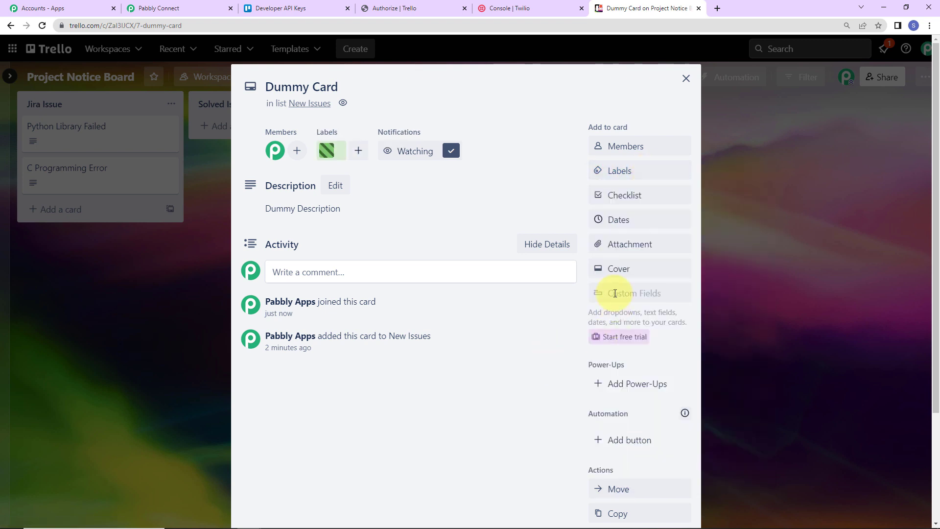
Set Dummy Card's due date to 02/27/2023, save it and close the card
left_click(622, 218)
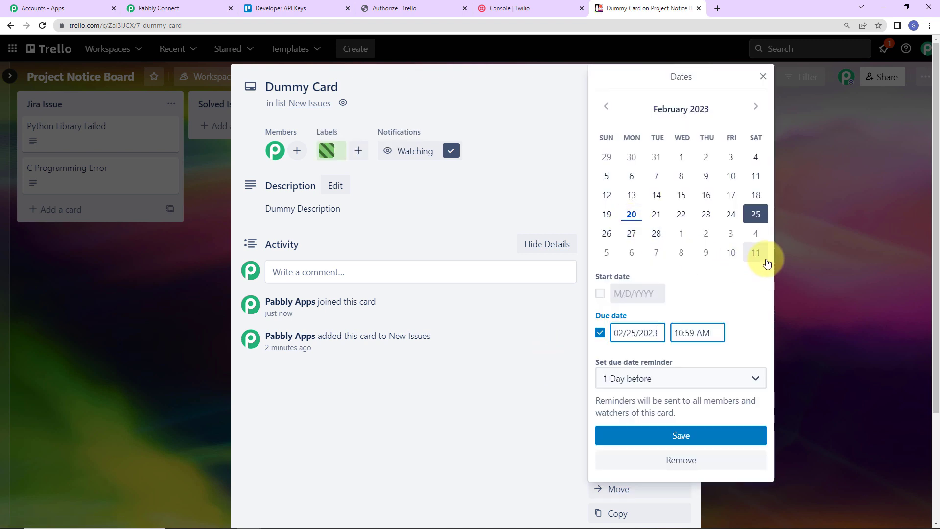
left_click(630, 236)
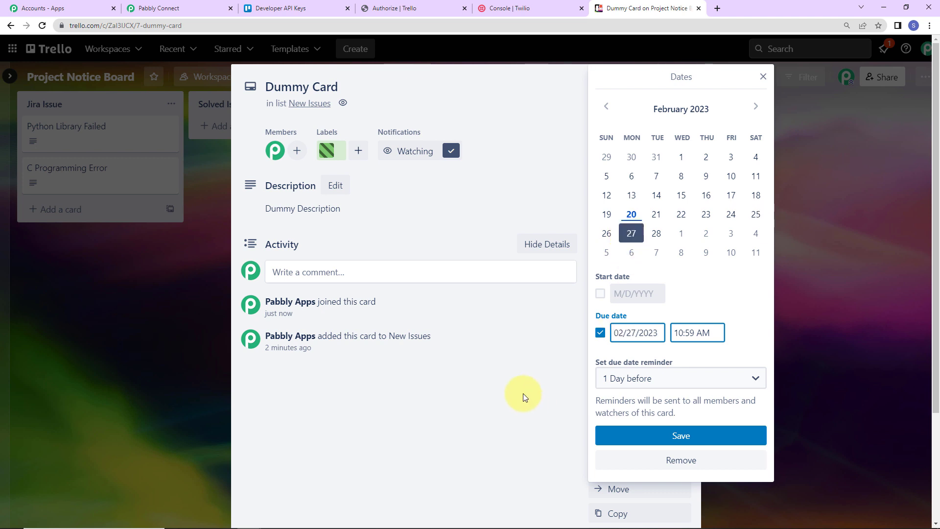
left_click(641, 437)
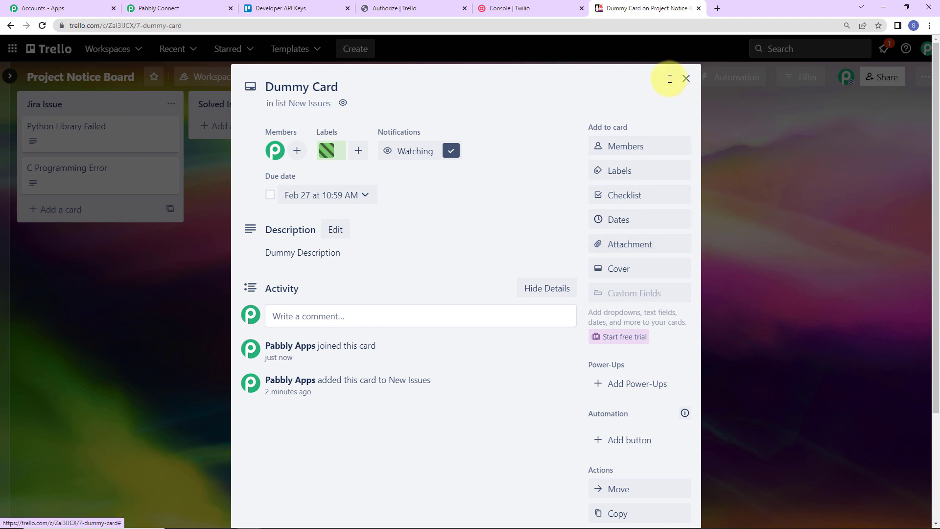
left_click(687, 79)
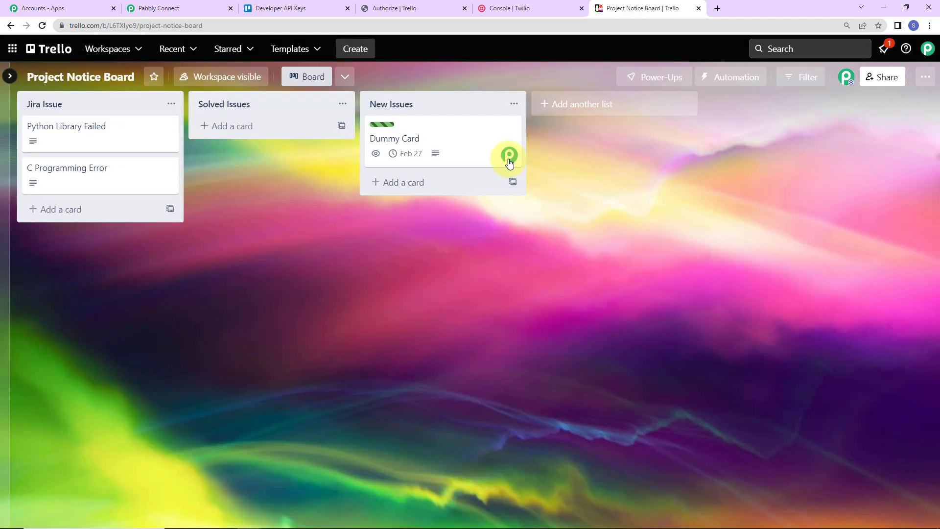
Switch to Pabbly Connect and add an action step after the delay with Trello as its app
left_click(202, 11)
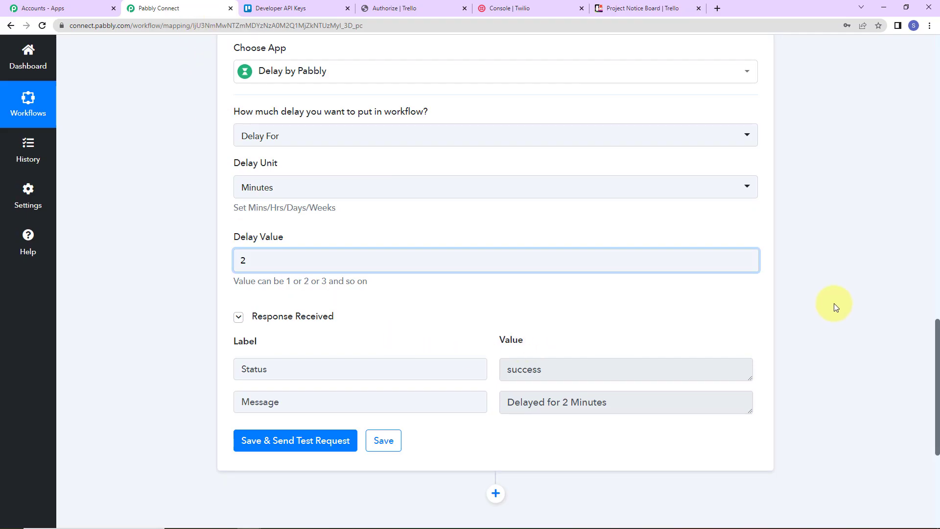
scroll(833, 303, "down", 5)
left_click(495, 232)
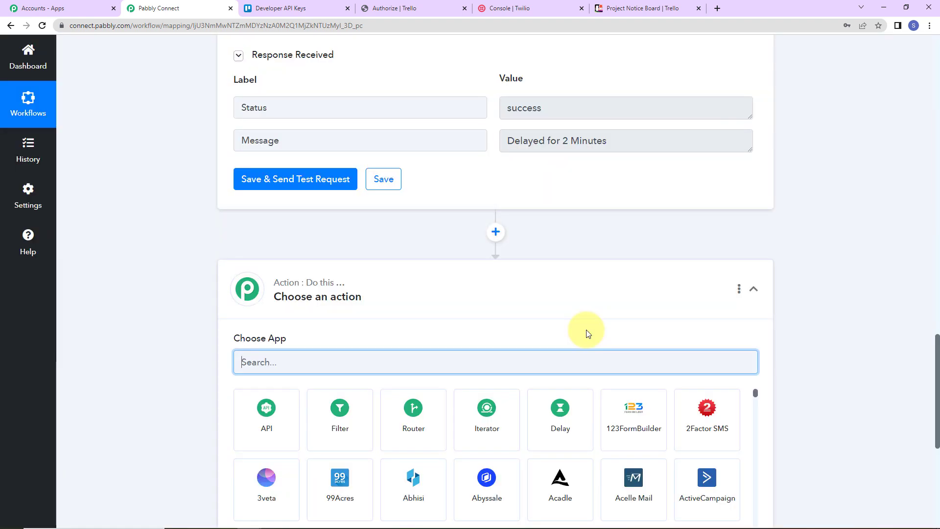
left_click(267, 359)
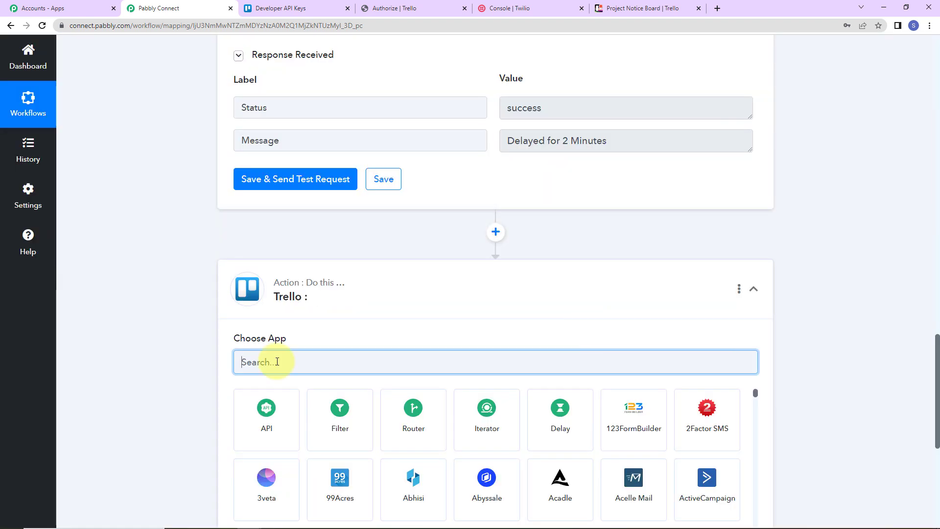
type("trello")
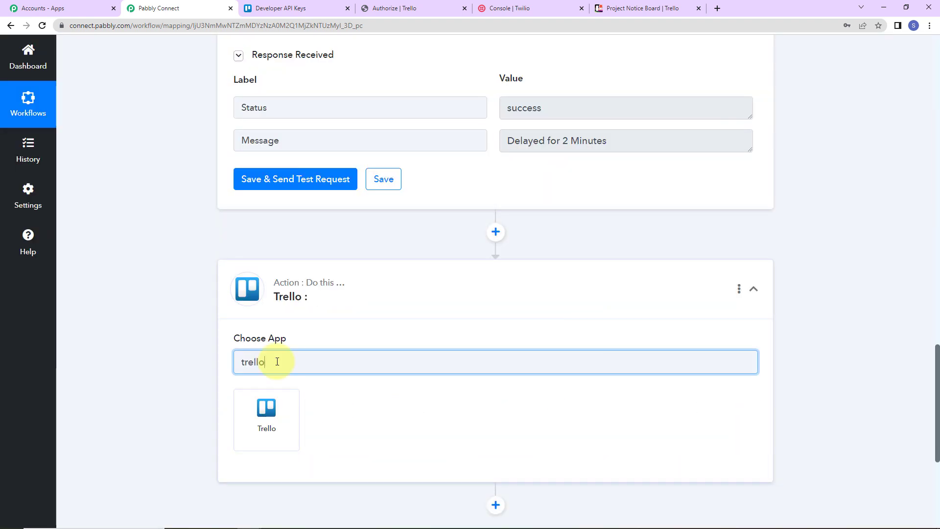
left_click(287, 422)
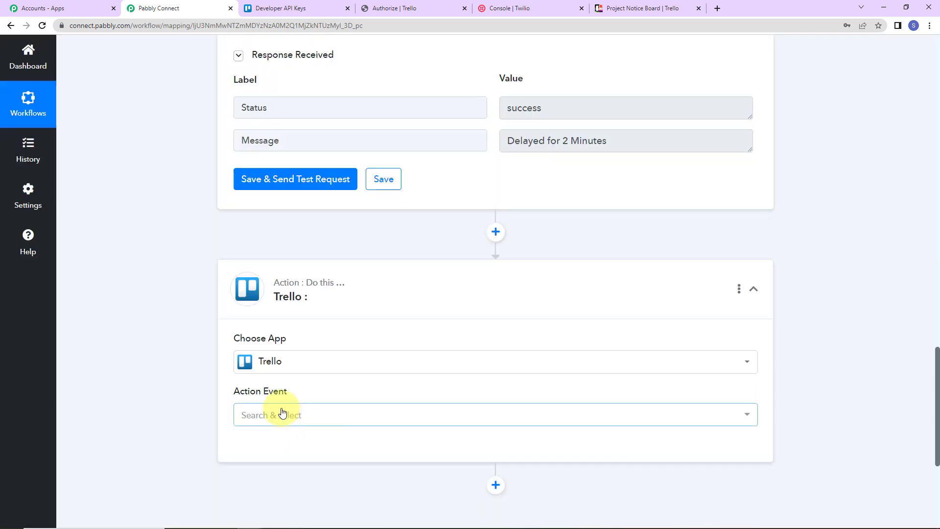
Set the Trello action event to Get a Card and connect it through the existing Trello #10 connection
left_click(286, 416)
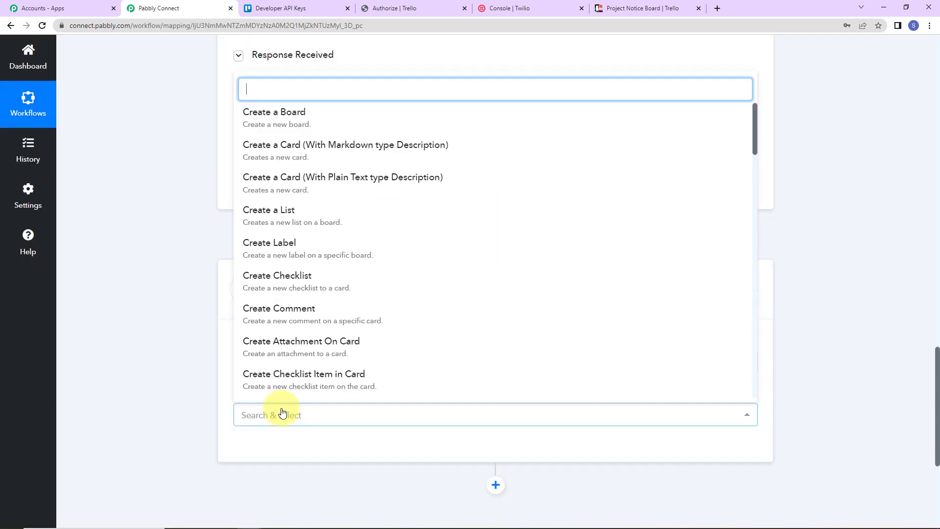
scroll(361, 333, "down", 20)
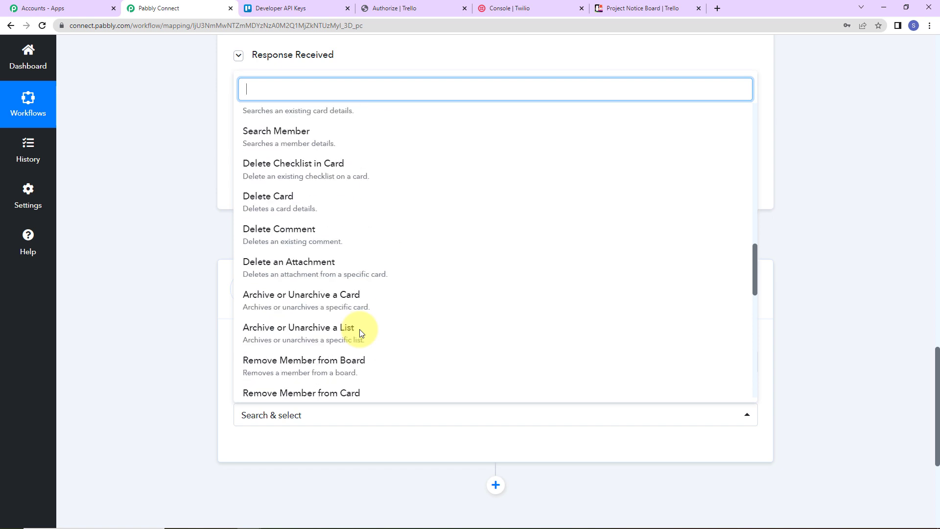
scroll(360, 333, "down", 5)
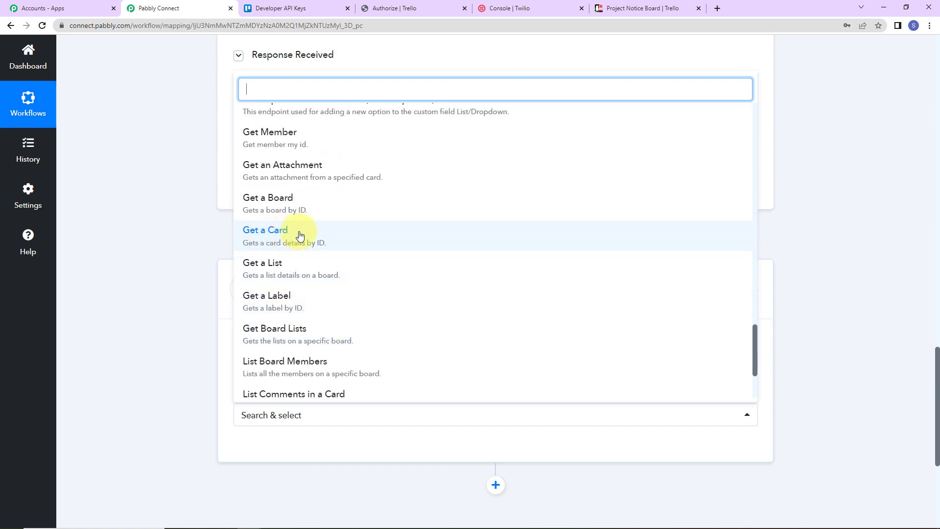
left_click(319, 236)
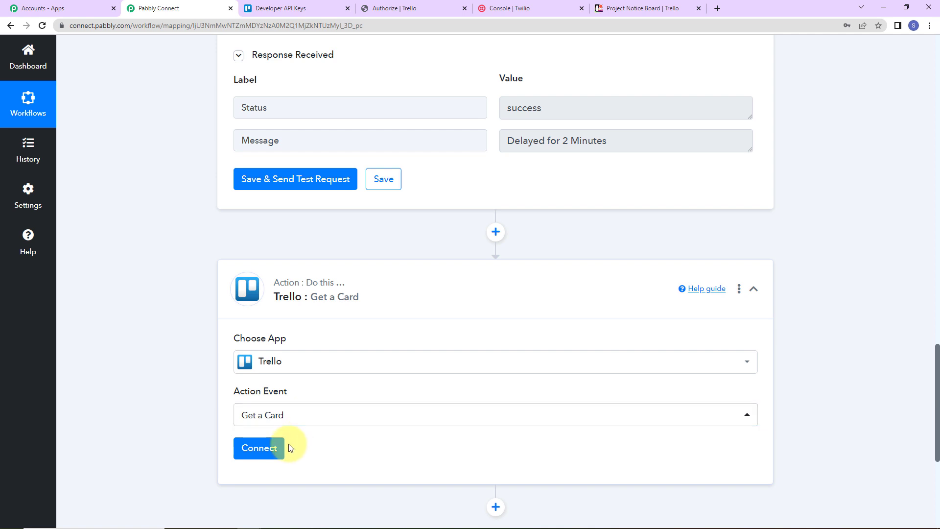
left_click(276, 448)
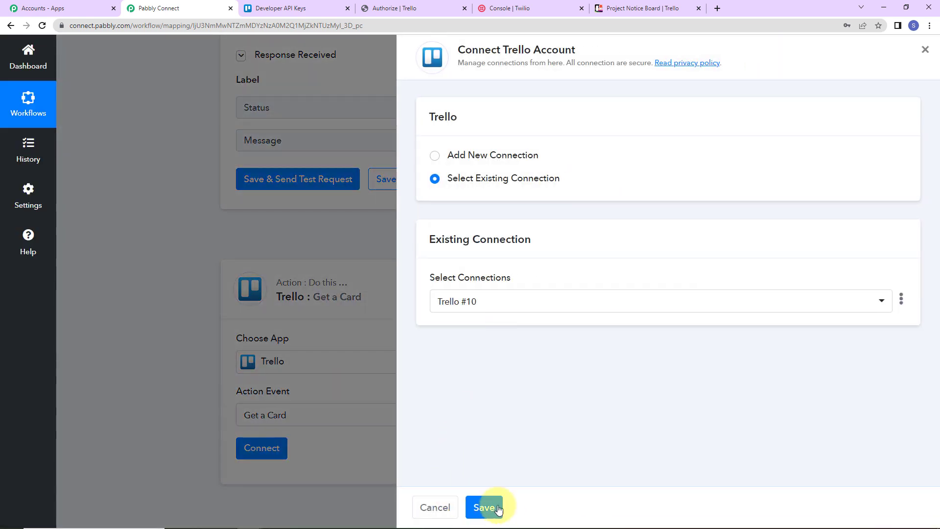
left_click(493, 507)
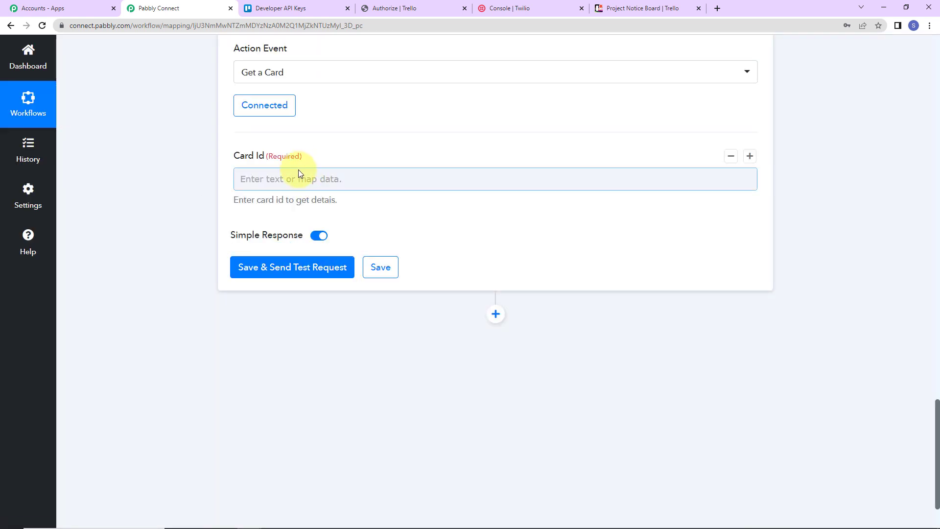
Map Card Id to Action Data Card Id from the Trello New Card step, save and send a test request
left_click(262, 178)
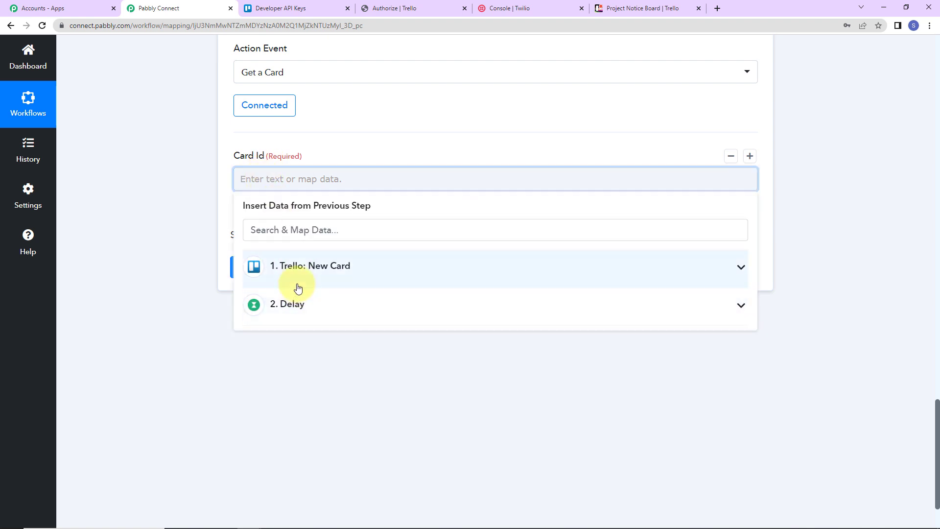
left_click(385, 273)
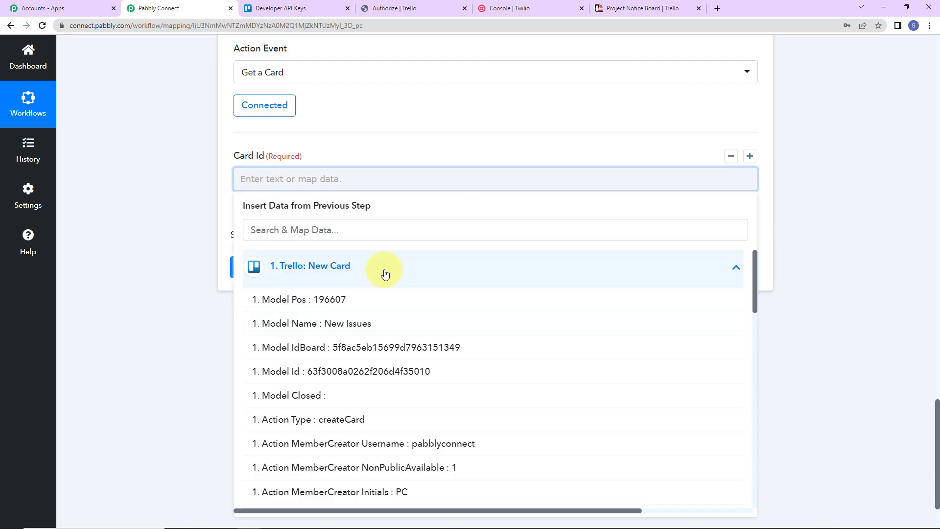
left_click(337, 234)
type("id")
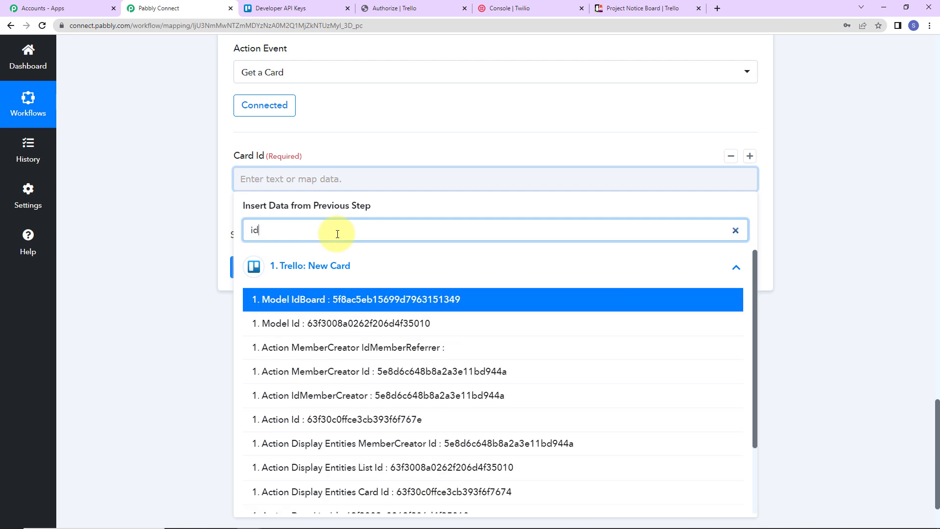
scroll(556, 465, "down", 2)
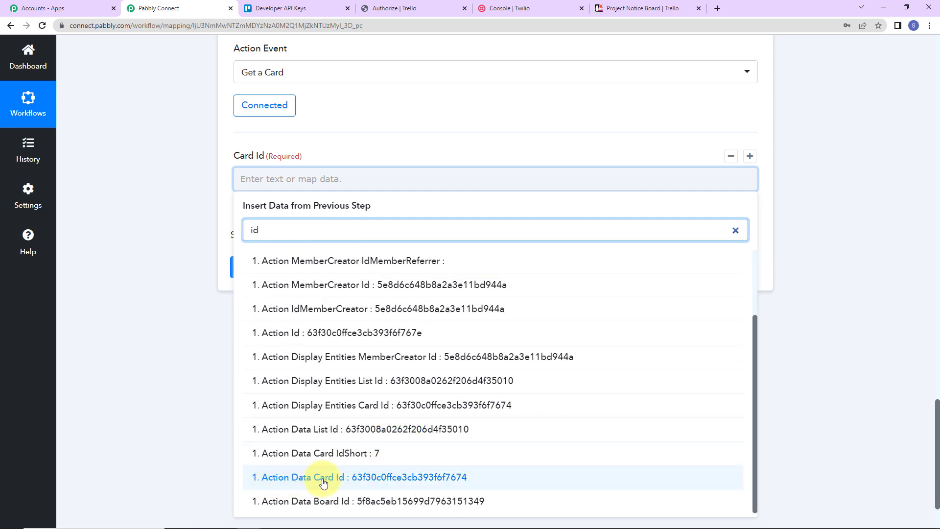
left_click(448, 478)
left_click(283, 379)
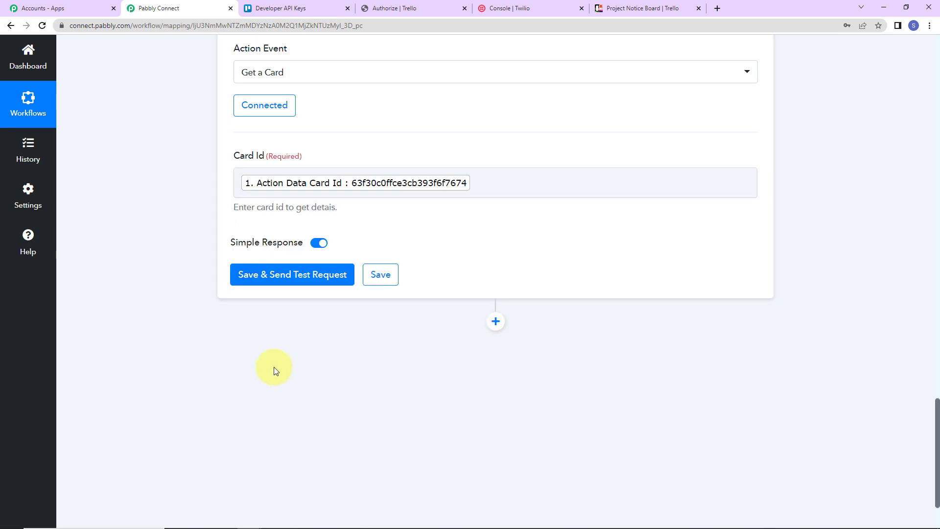
left_click(289, 275)
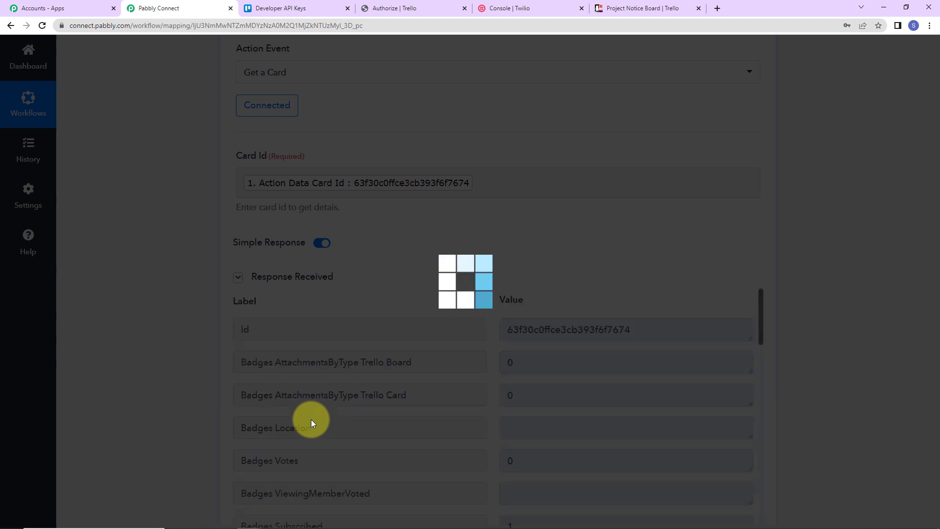
Examine the Get a Card response for the card's due date, description, label color and URL
scroll(717, 378, "down", 4)
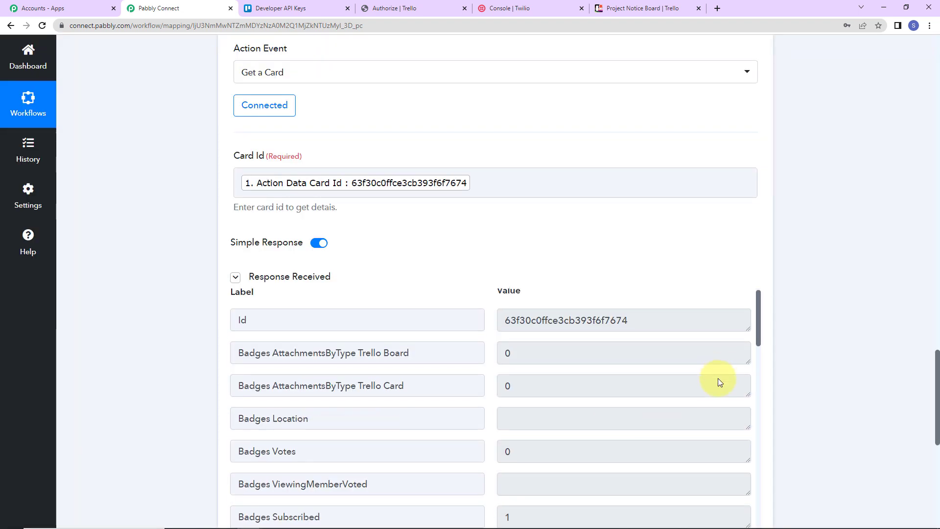
scroll(718, 378, "down", 5)
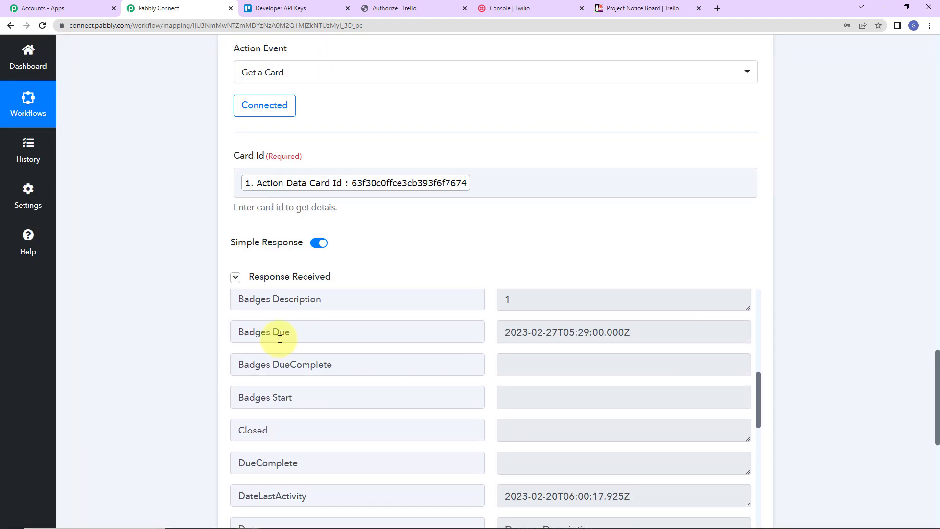
left_click_drag(501, 332, 607, 333)
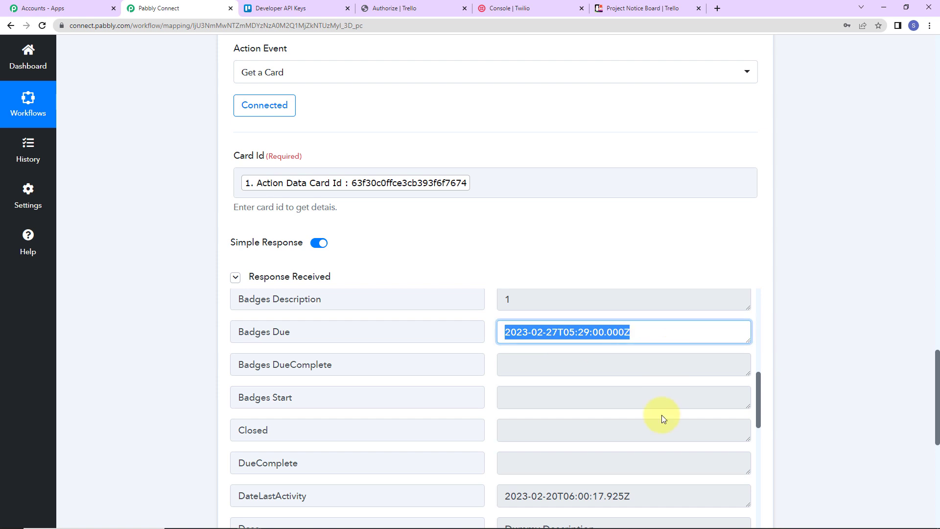
scroll(662, 415, "down", 2)
left_click_drag(504, 414, 646, 414)
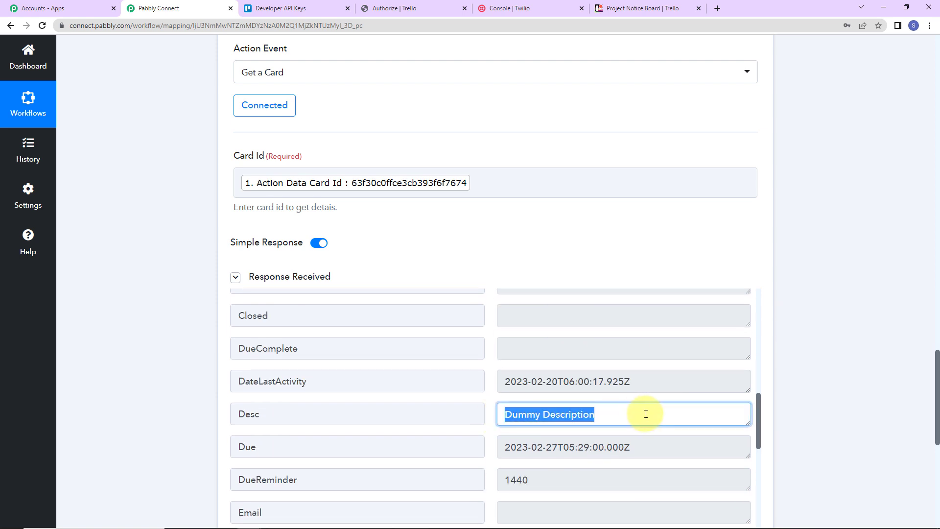
scroll(646, 414, "down", 10)
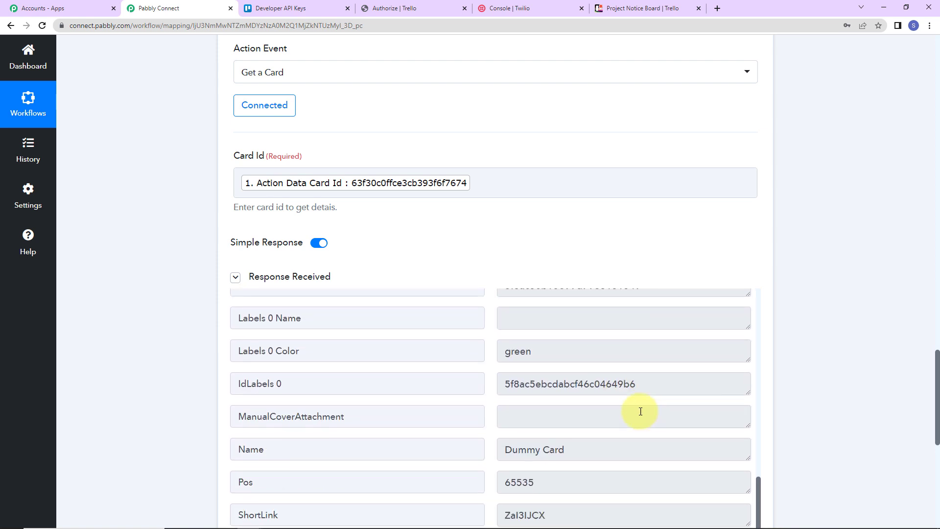
left_click_drag(503, 355, 577, 350)
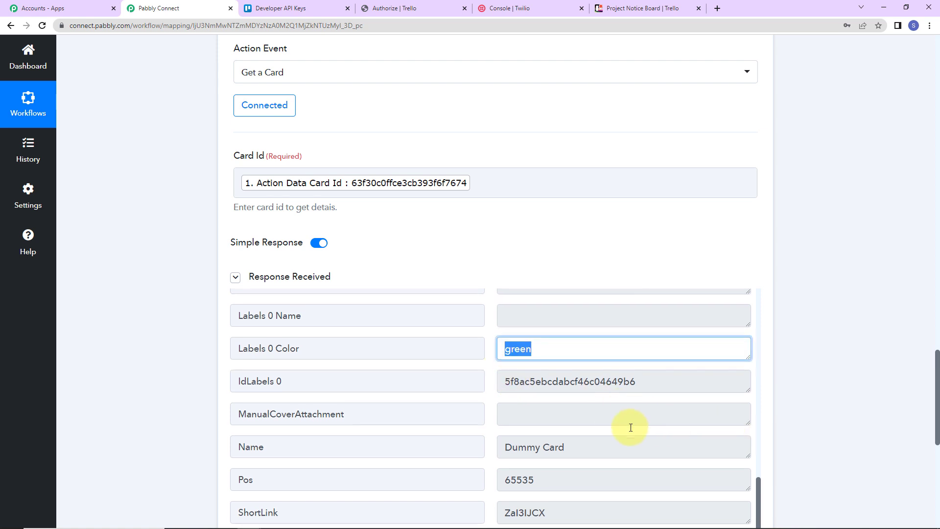
scroll(725, 424, "down", 5)
left_click_drag(725, 423, 461, 433)
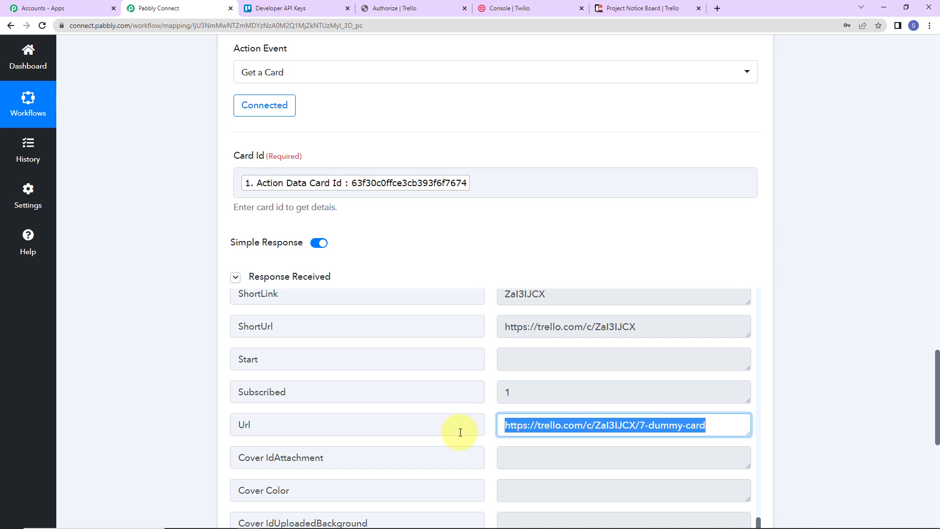
left_click(895, 284)
Add an action step after Get a Card using Twilio with the Send SMS Message event
scroll(895, 284, "down", 9)
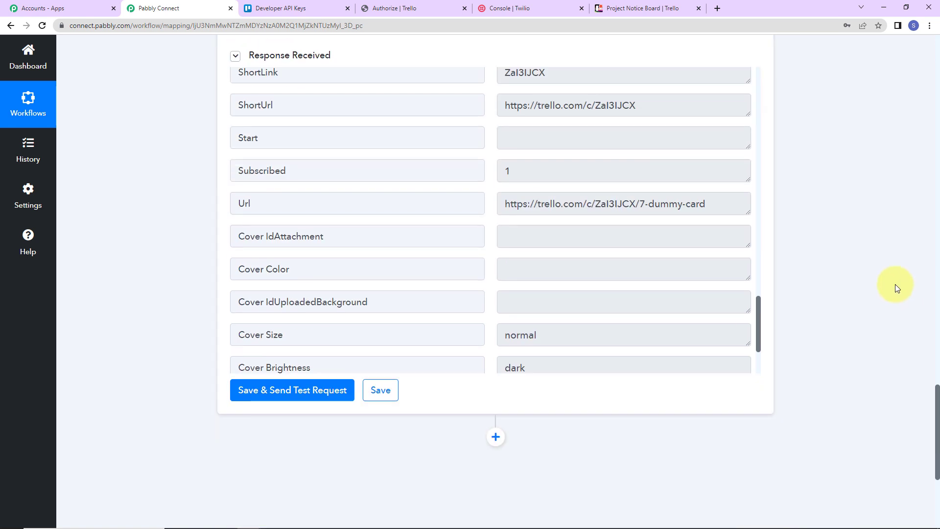
left_click(503, 236)
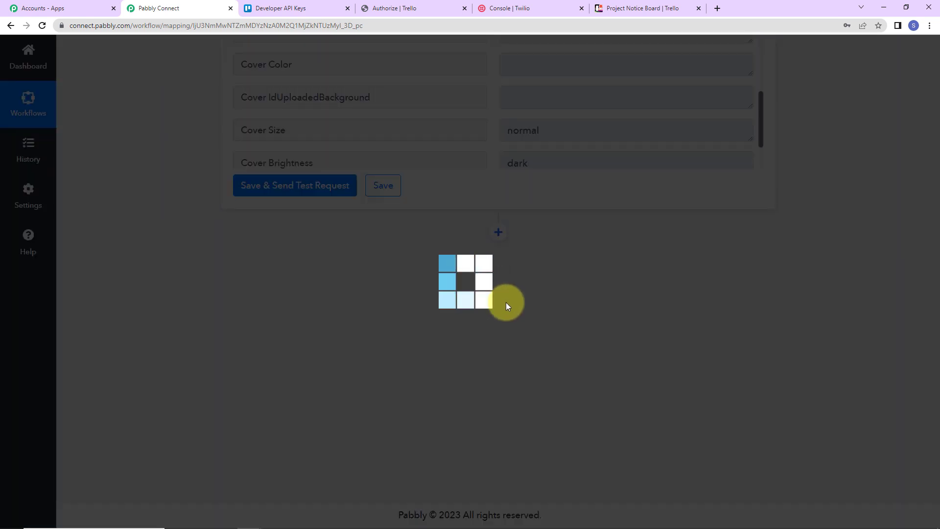
left_click(298, 361)
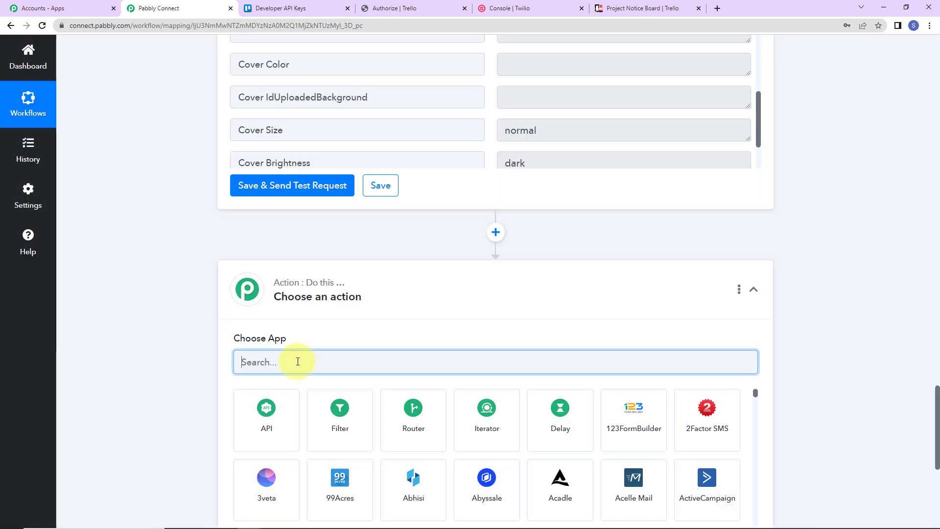
type("twilio")
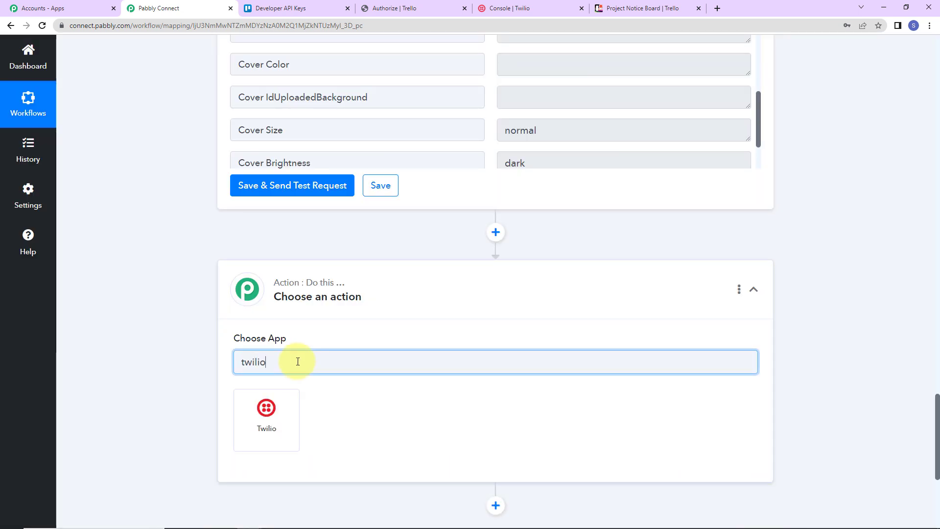
left_click(298, 425)
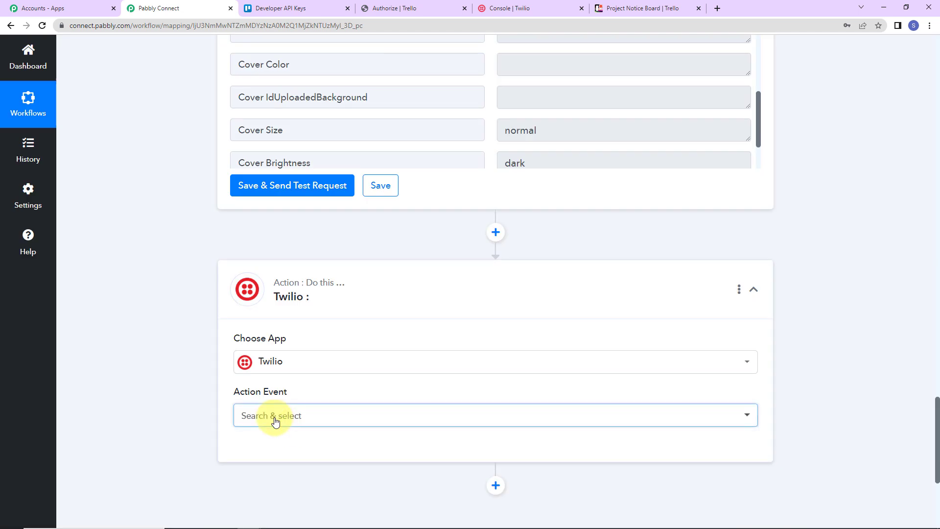
left_click(273, 415)
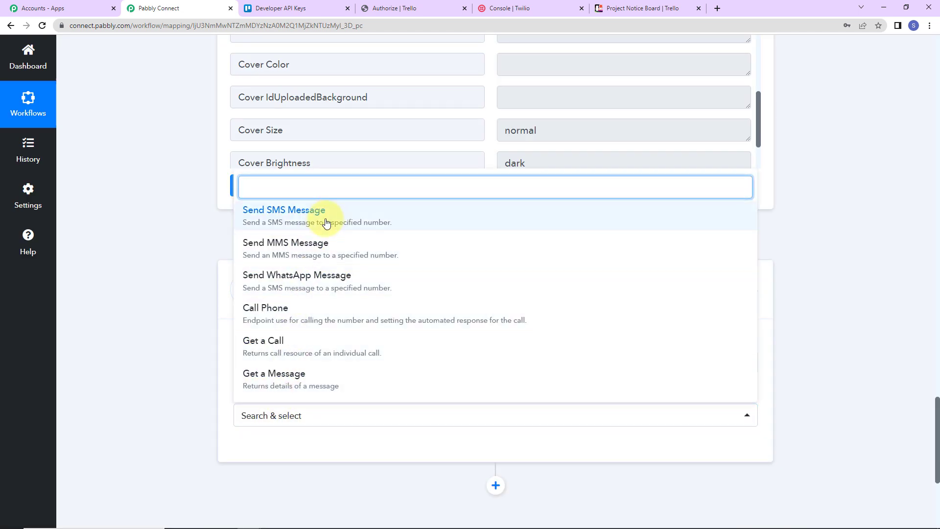
left_click(327, 223)
Open the Twilio step's connection settings and choose to add a new connection
left_click(260, 447)
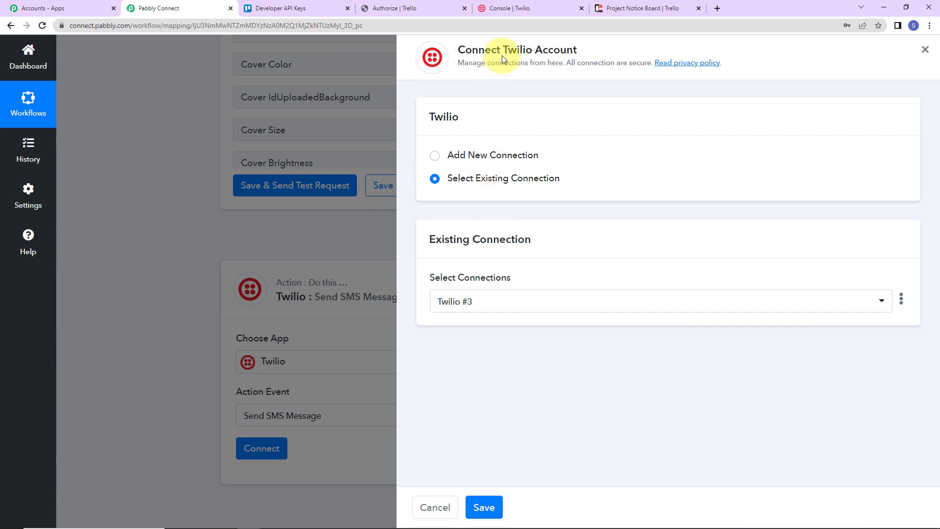
left_click_drag(503, 49, 587, 50)
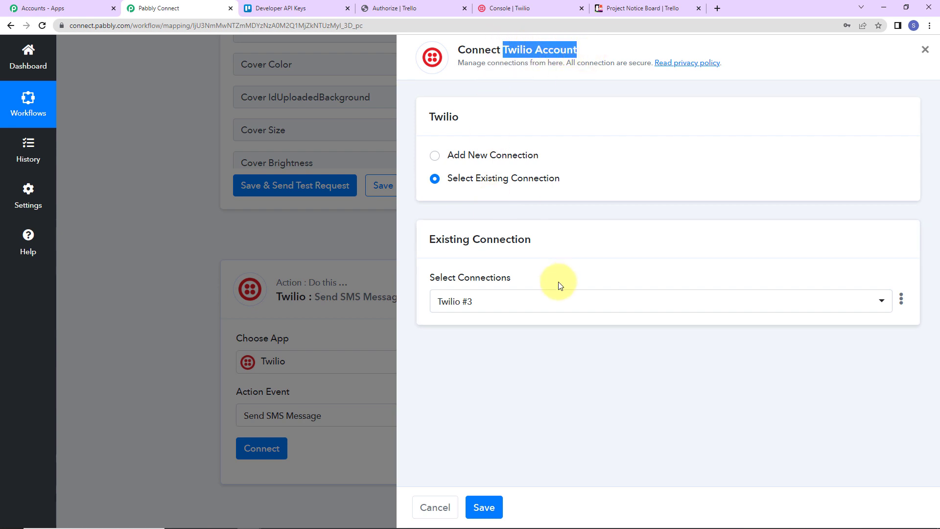
left_click(434, 155)
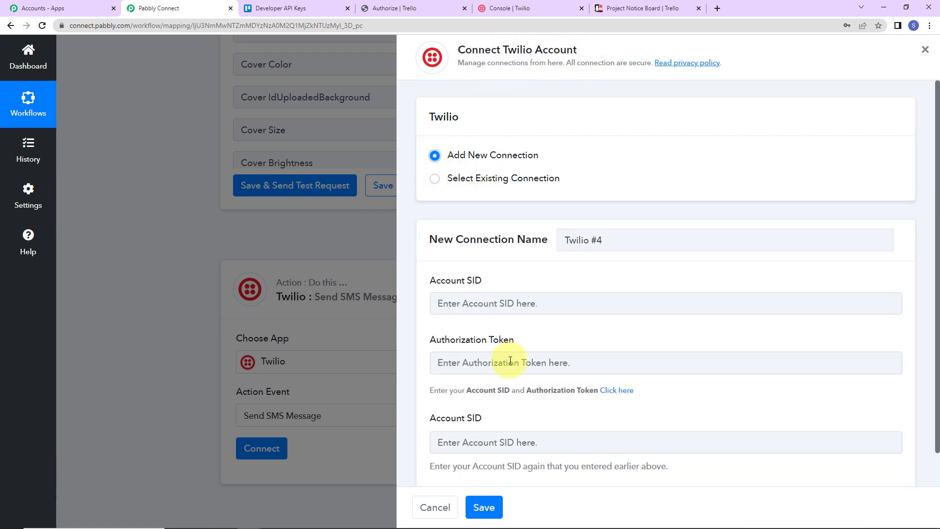
scroll(759, 342, "down", 1)
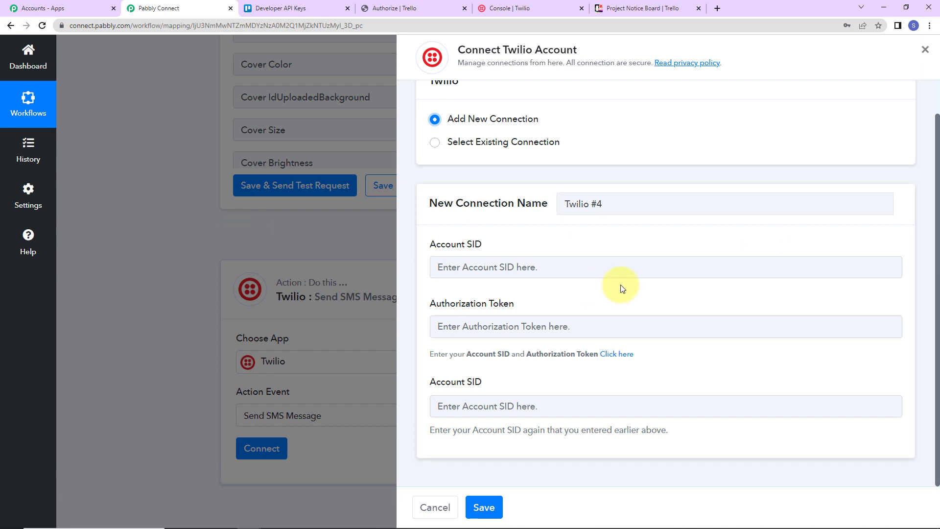
Copy the Account SID from the Twilio console and paste it into both Account SID fields of the new Pabbly Connect connection
left_click(519, 8)
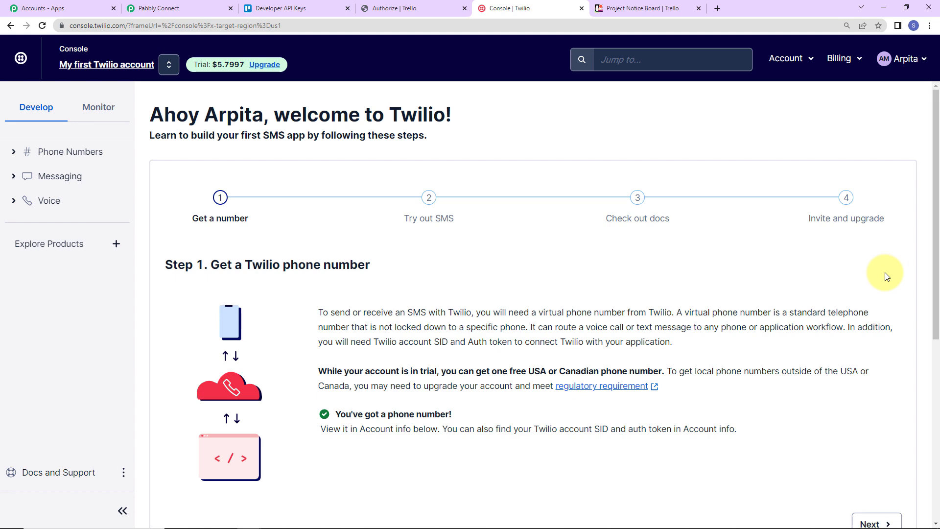
scroll(734, 279, "down", 5)
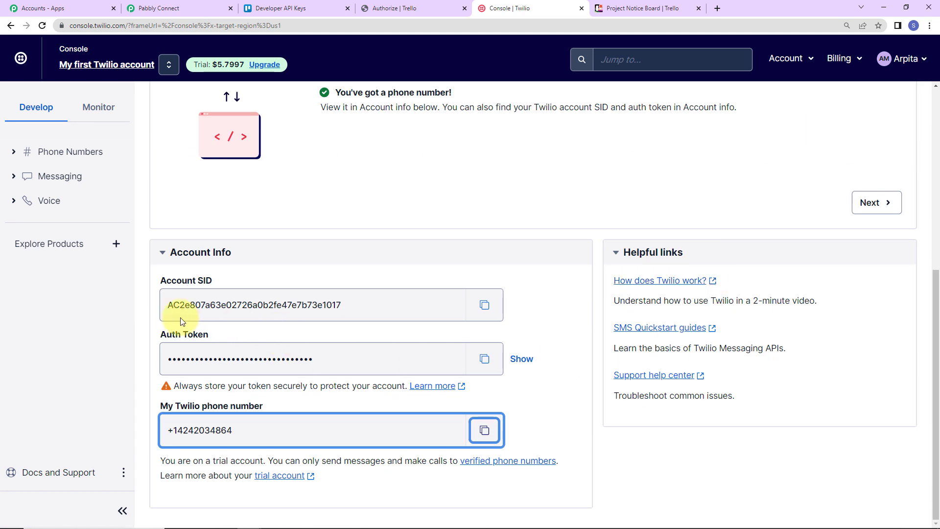
left_click(485, 305)
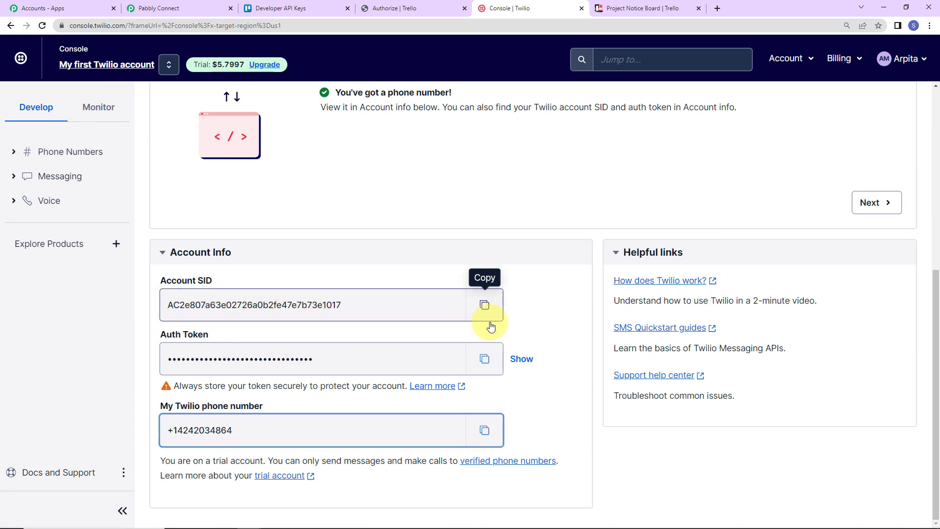
left_click(181, 8)
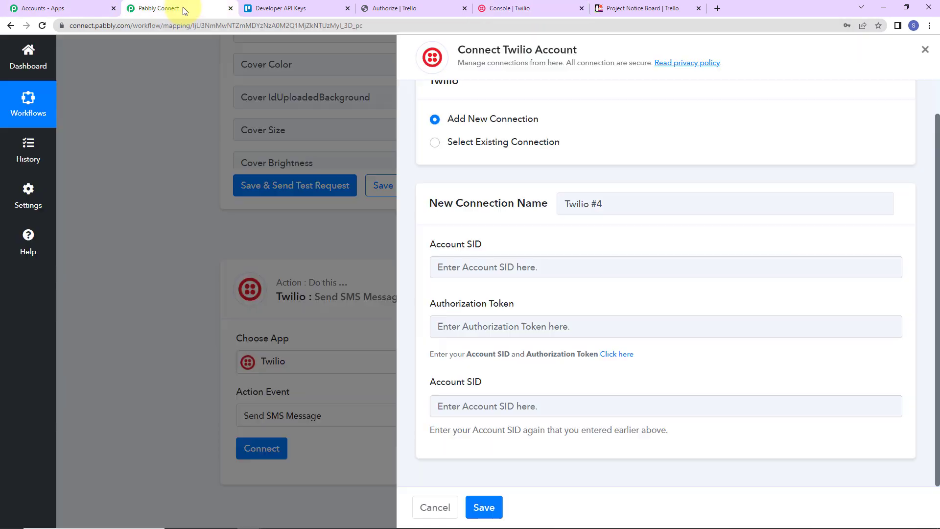
left_click(460, 263)
key("ctrl+v")
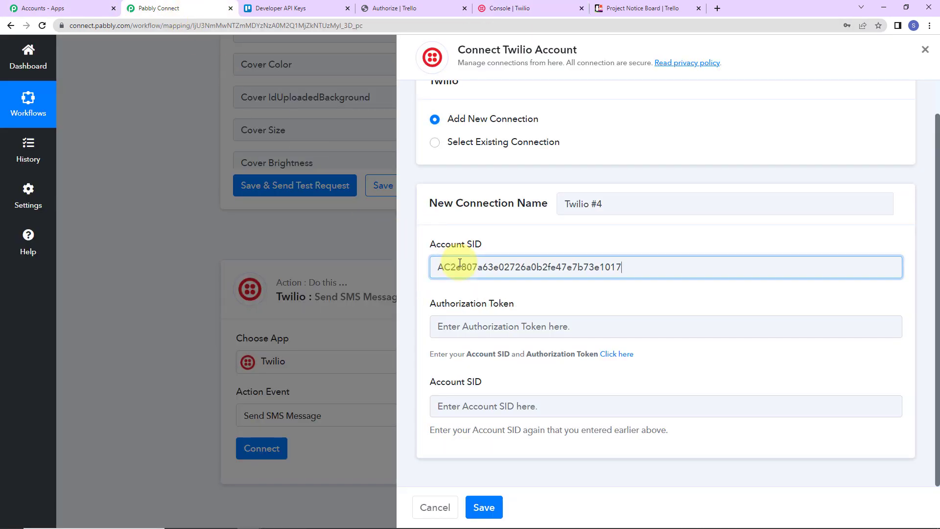
left_click(466, 408)
key("ctrl+v")
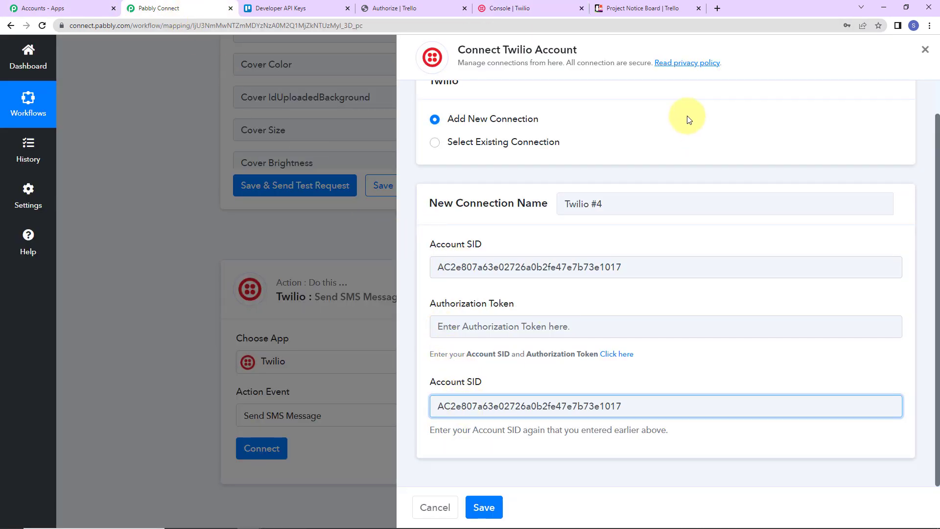
Copy the Auth Token from the Twilio console, paste it as the Authorization Token in Pabbly Connect and save the connection
left_click(525, 9)
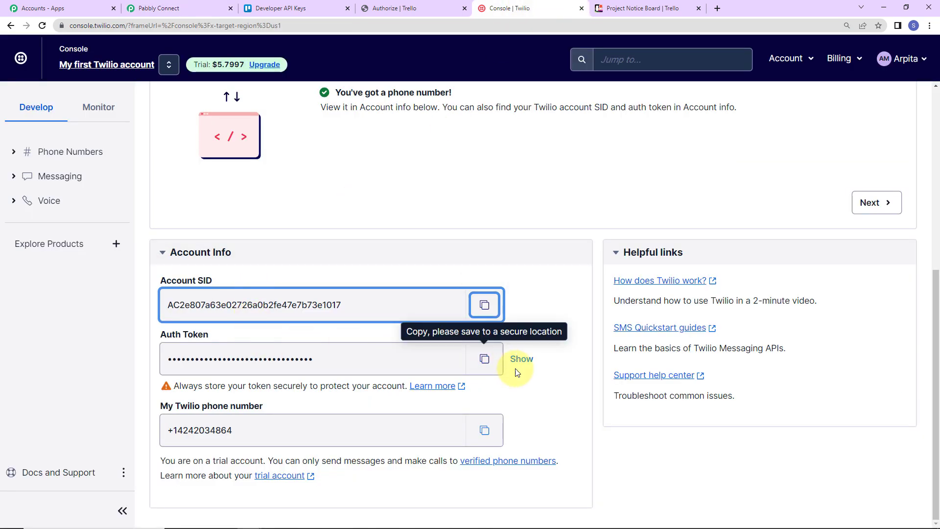
left_click(485, 359)
left_click(222, 9)
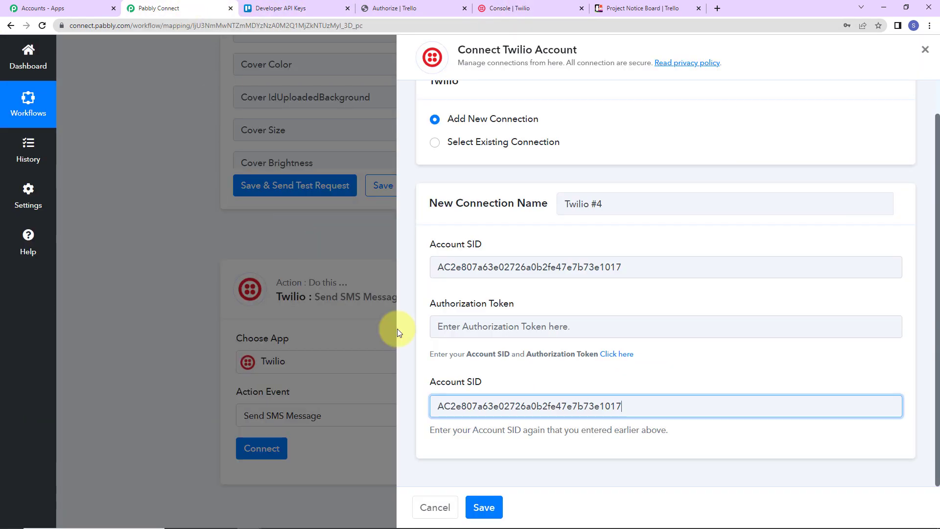
left_click(499, 327)
key("ctrl+v")
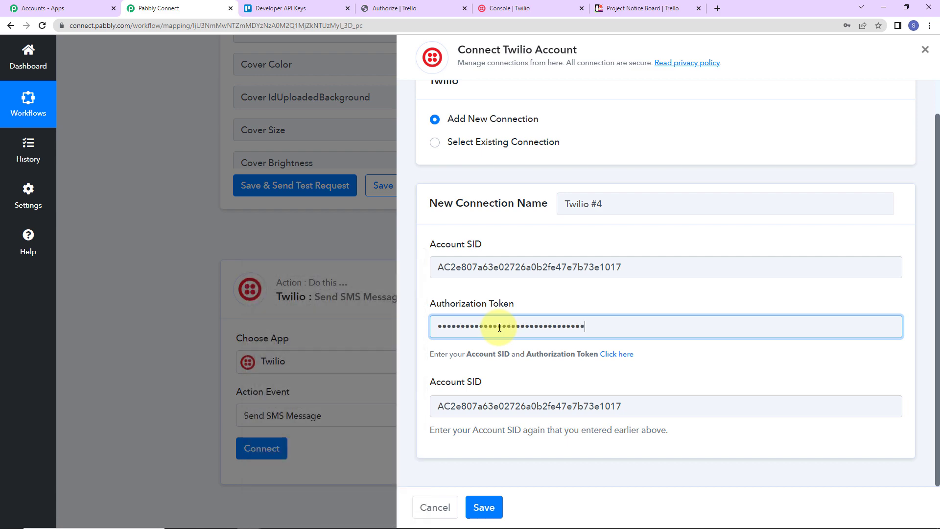
left_click(483, 506)
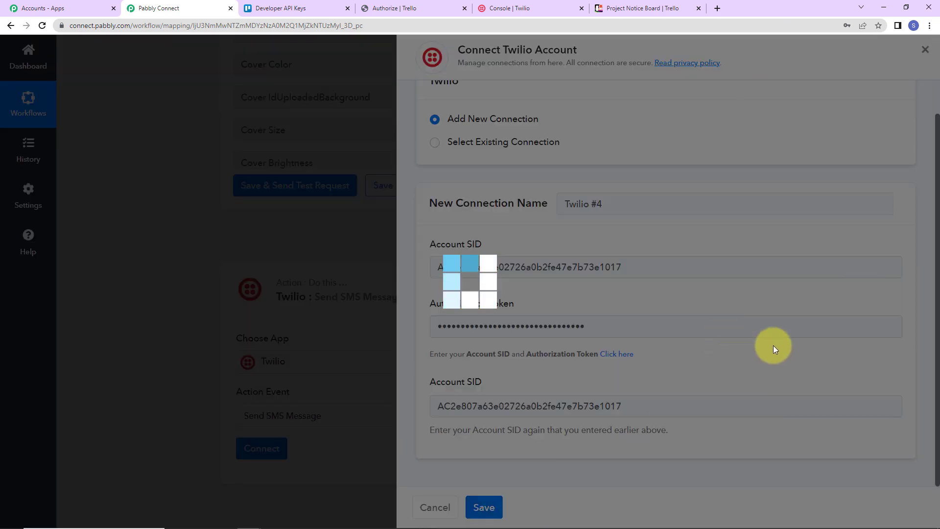
Begin the SMS body with "A new Trello card has been created." and a "Details:" line below it
scroll(500, 350, "down", 5)
scroll(499, 353, "down", 3)
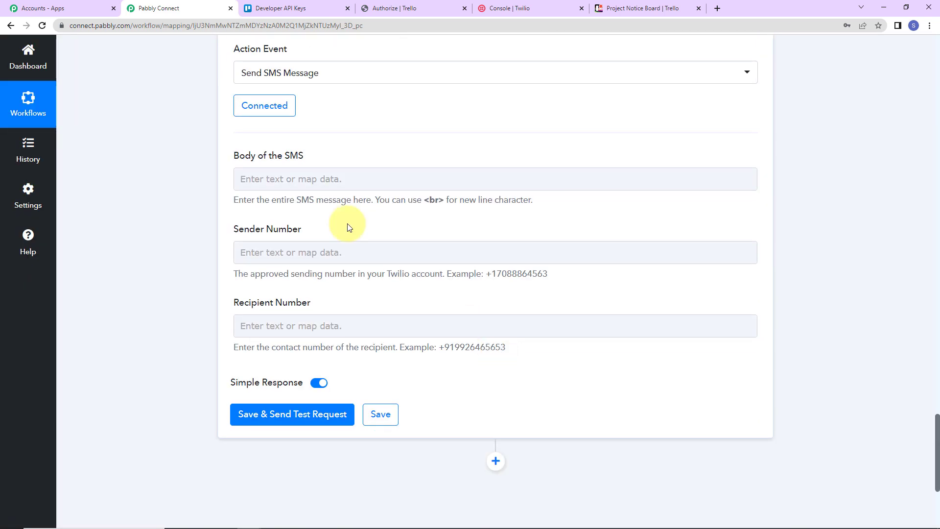
left_click(532, 179)
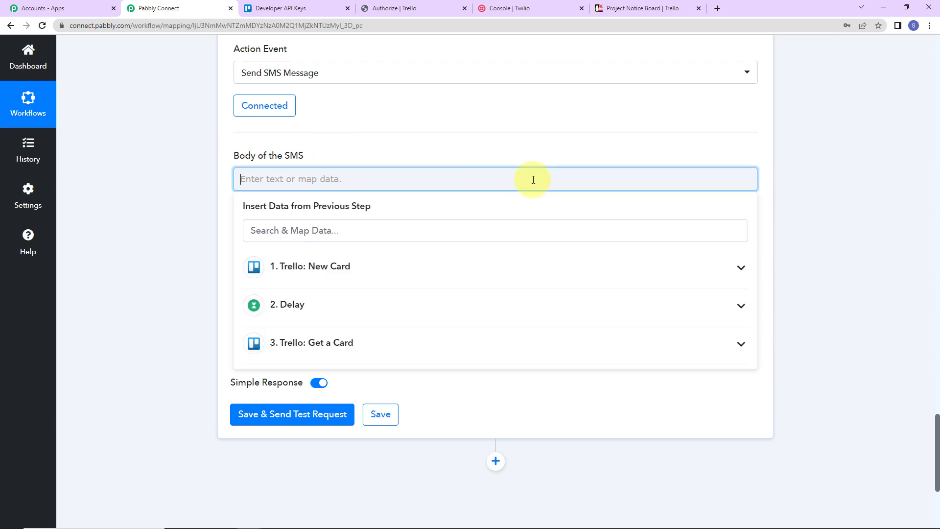
type("A new T")
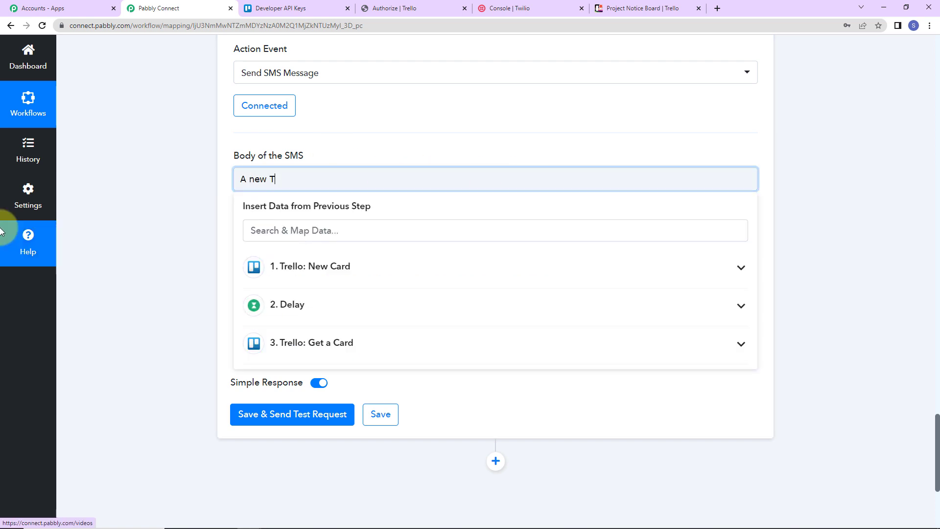
type("rello card has been created.")
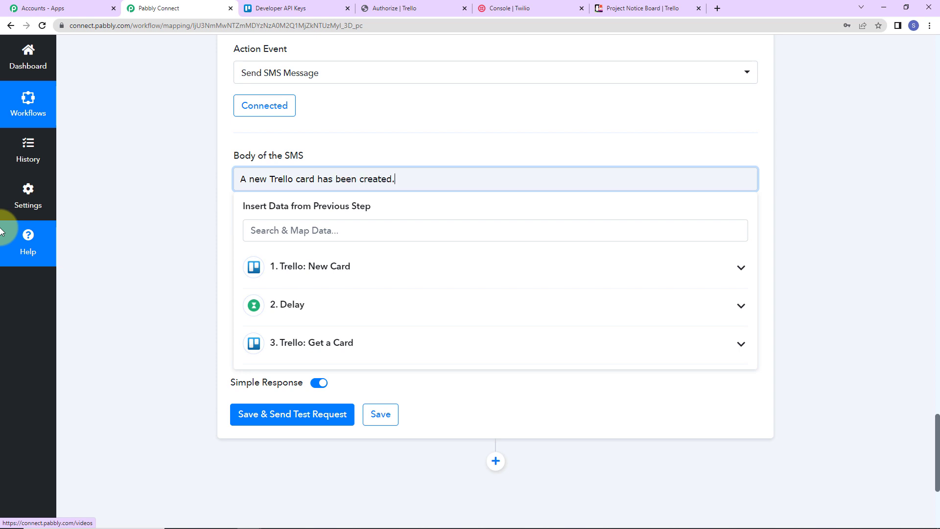
key("Return")
type("De")
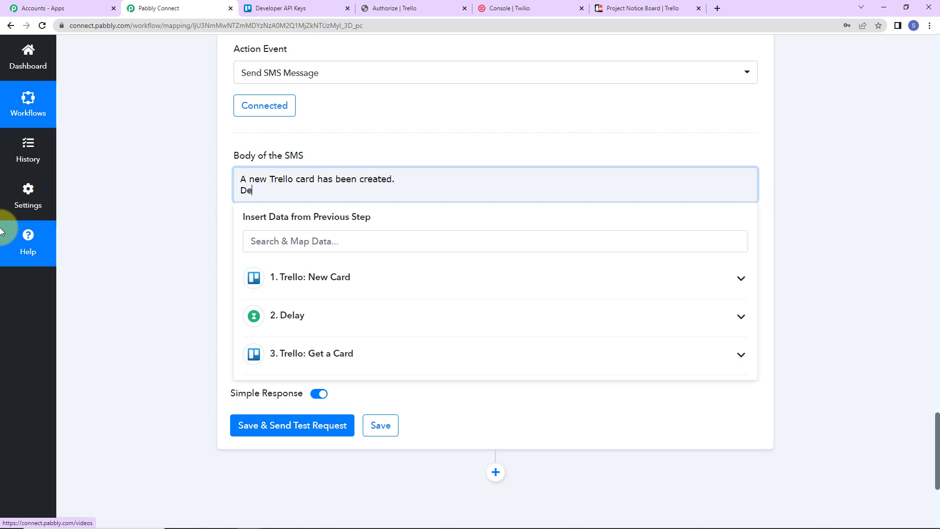
type("tails:")
key("Return")
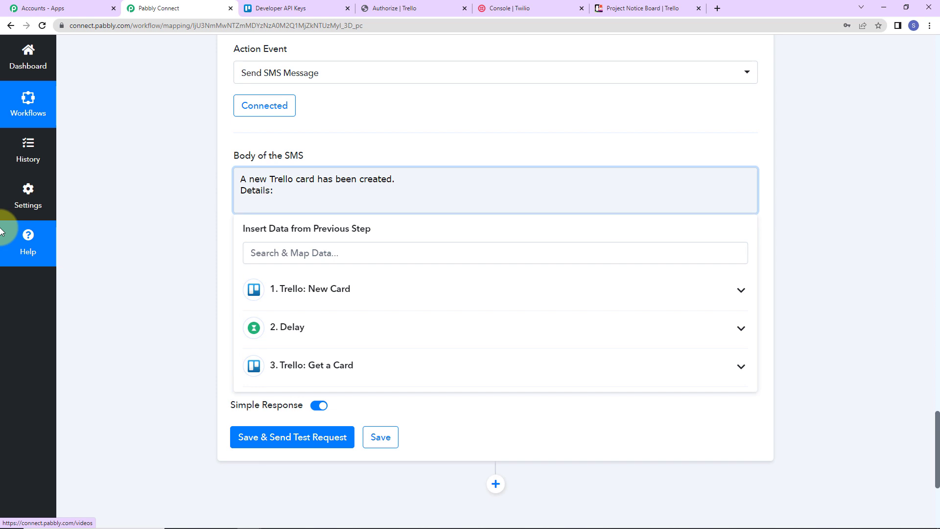
Add a "Name:" line to the SMS body, mapped to Action Display Entities Card Text from the Trello New Card step
type("Name:")
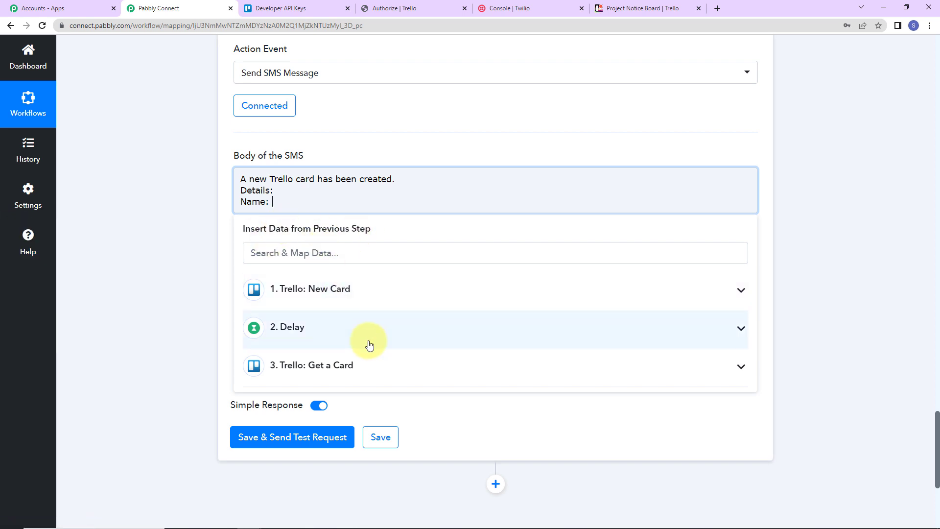
left_click(338, 295)
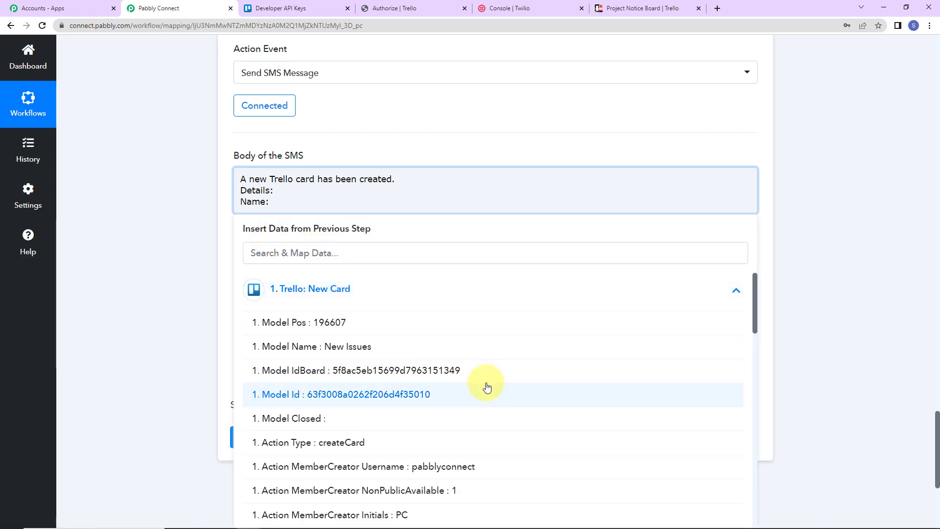
scroll(487, 386, "down", 5)
left_click(411, 398)
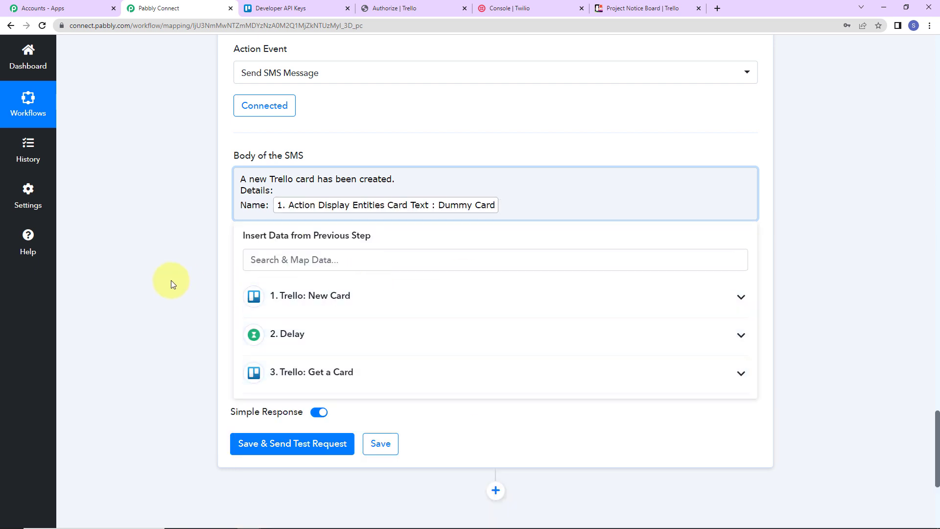
left_click(152, 265)
Add a "Description:" line to the SMS body, mapped to Desc from the Trello Get a Card step
left_click(521, 201)
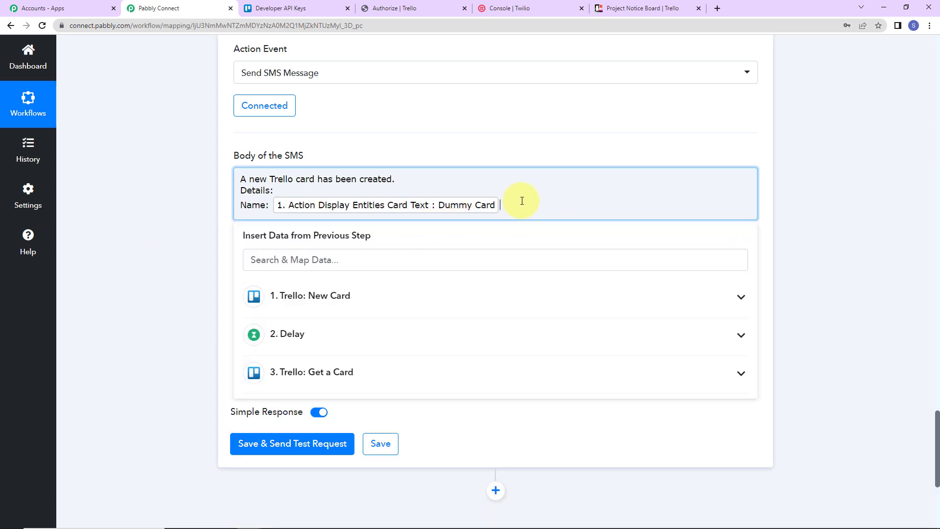
key("Return")
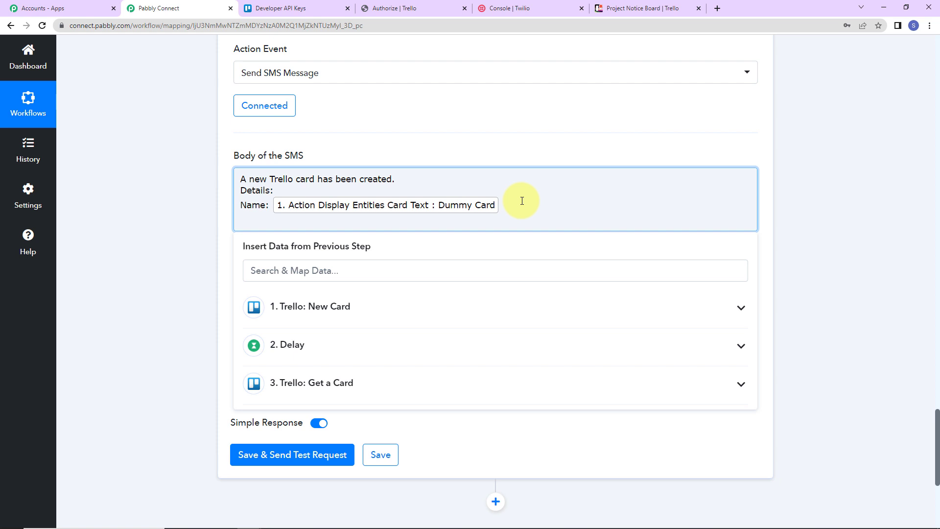
type("Description:")
left_click(357, 390)
scroll(451, 438, "down", 12)
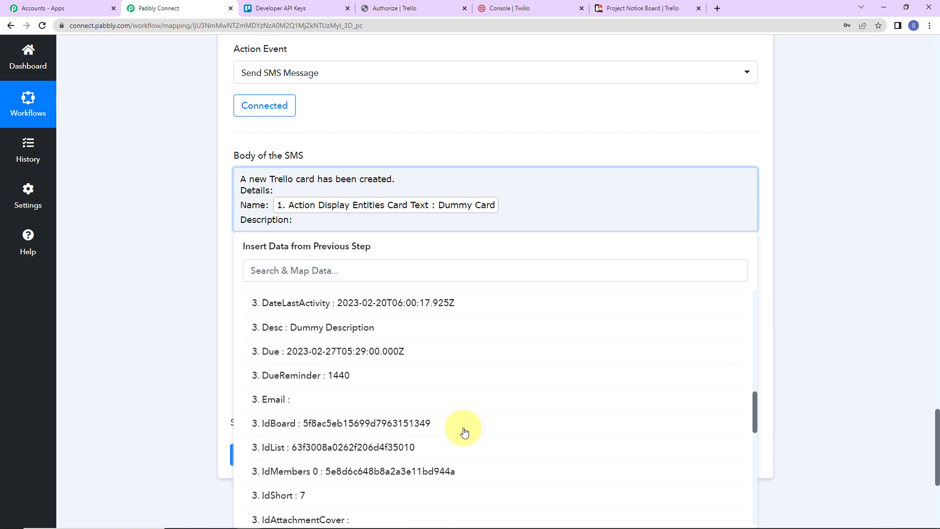
left_click(384, 327)
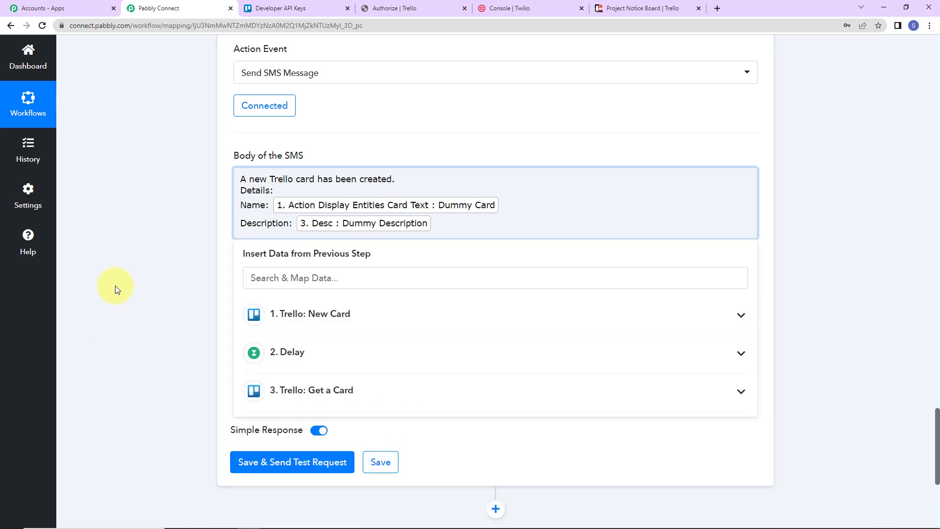
Add a "Due Date:" line to the SMS body, mapped to Badges Due from the Trello Get a Card step
key("Return")
type("Due Date:")
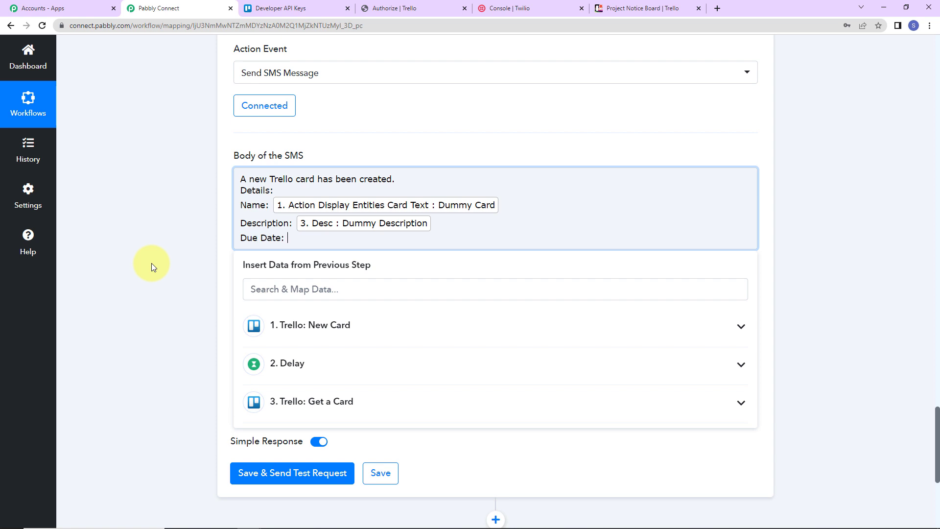
left_click(333, 401)
scroll(507, 443, "down", 5)
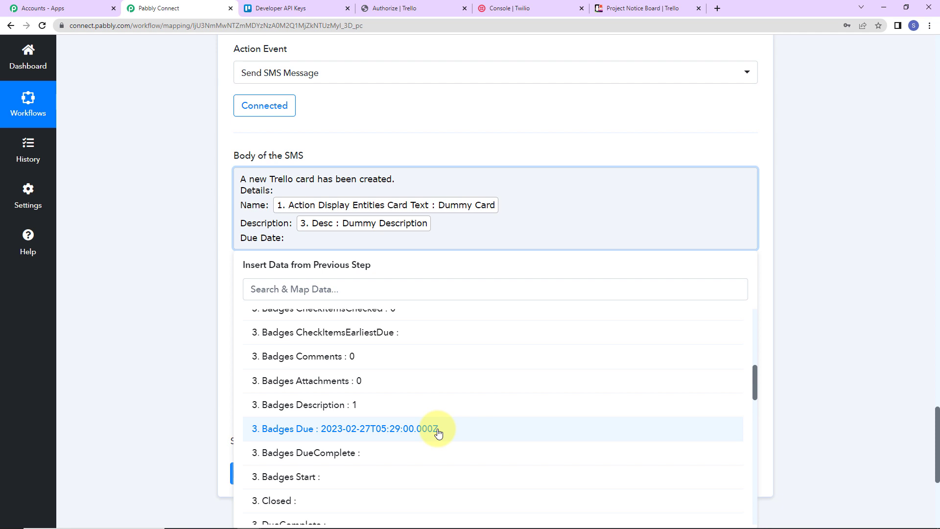
left_click(438, 434)
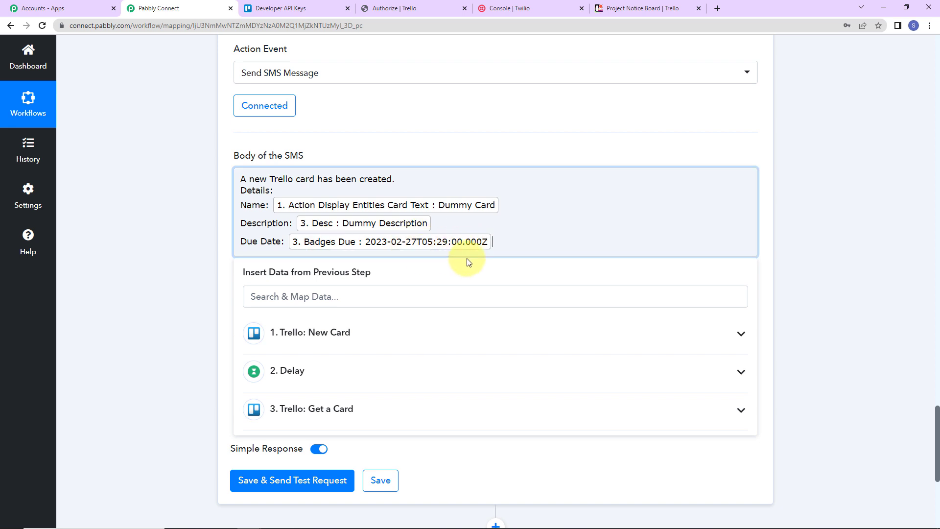
Add a "Label:" line to the SMS body, searching "gree" to map Labels 0 Color from the Trello Get a Card step
key("Return")
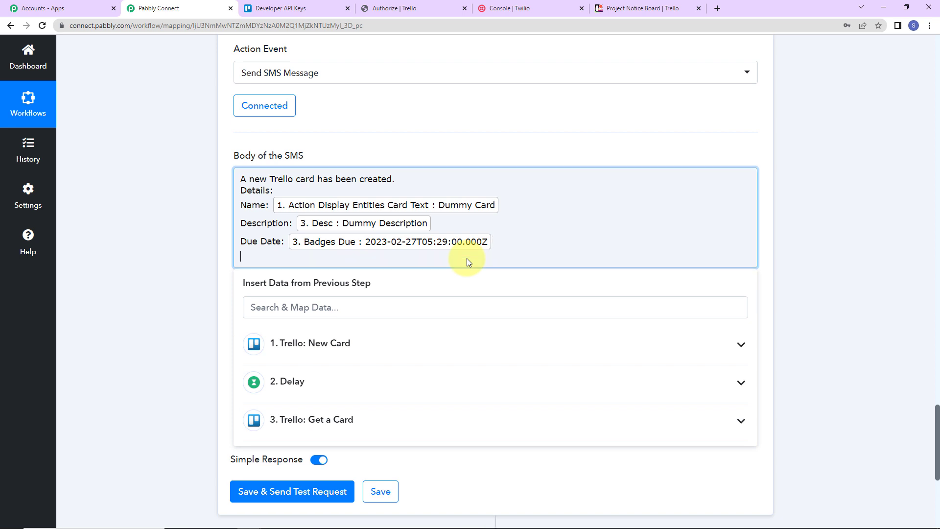
type("Label:")
left_click(361, 423)
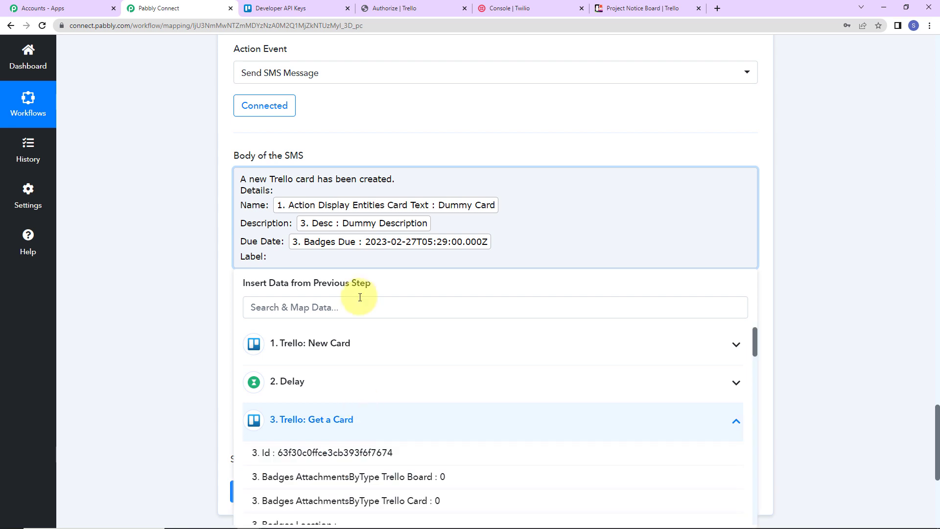
left_click(367, 314)
type("gree")
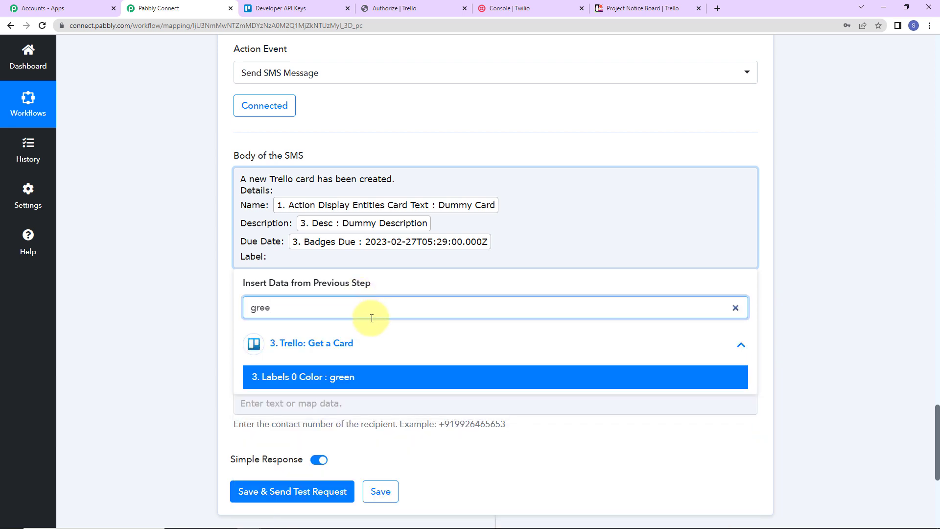
left_click(348, 378)
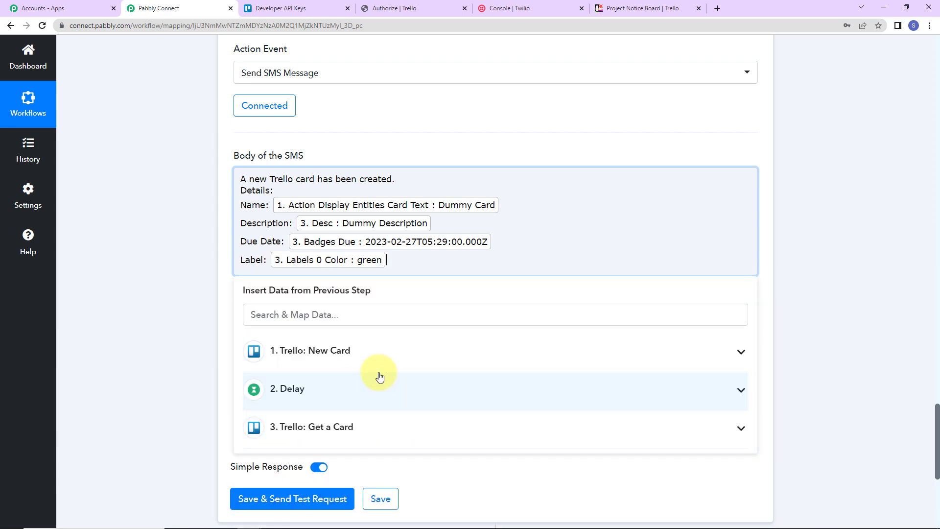
End the SMS body with a blank line followed by "Regards"
key("Return")
key("Return")
type("Reg")
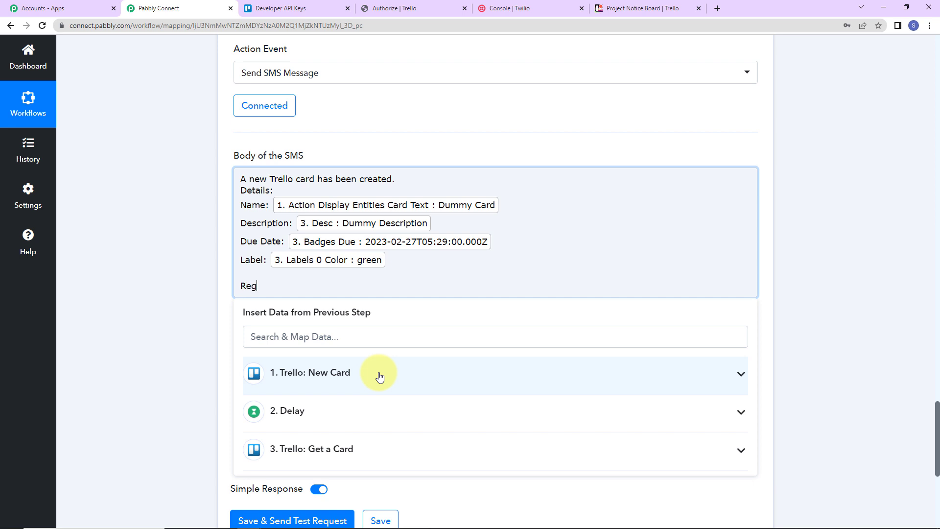
type("ards")
left_click(155, 223)
Copy the Twilio phone number from the Twilio console's Account Info into the SMS action's Sender Number in Pabbly Connect
scroll(157, 255, "down", 5)
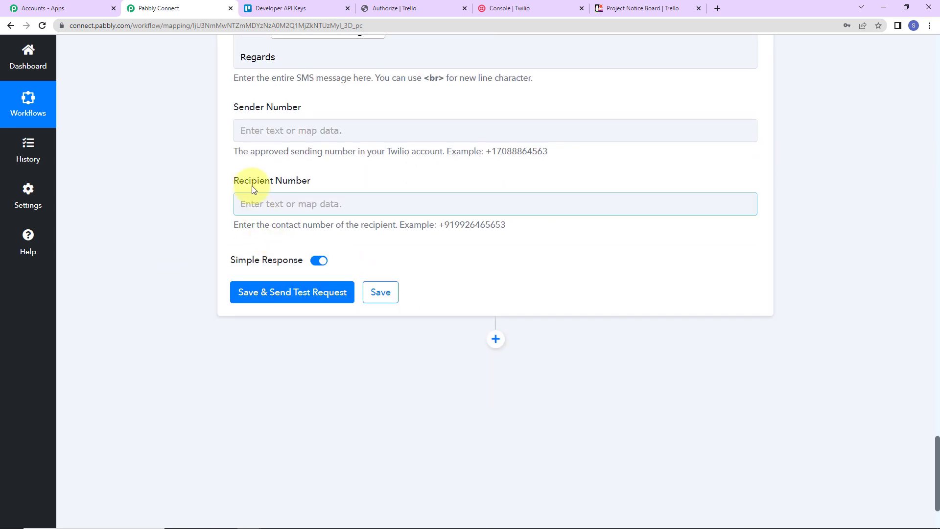
left_click(534, 10)
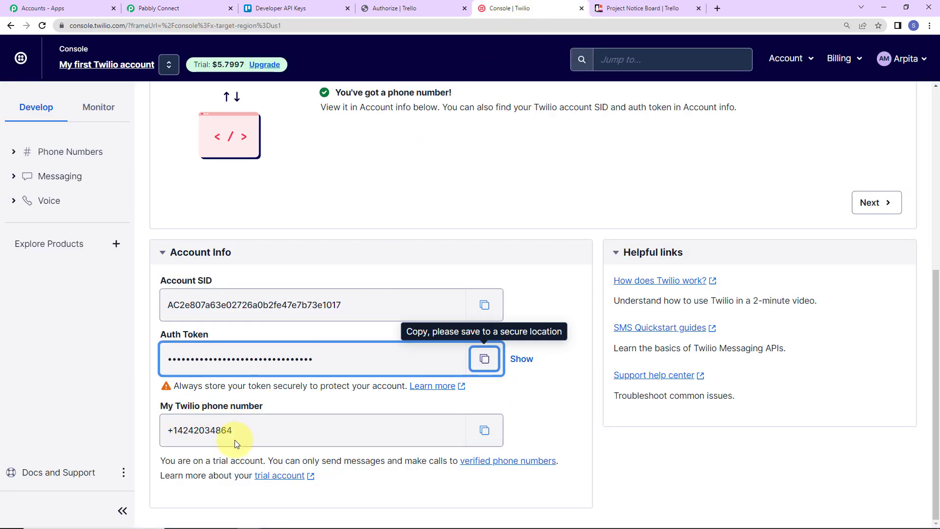
left_click(484, 430)
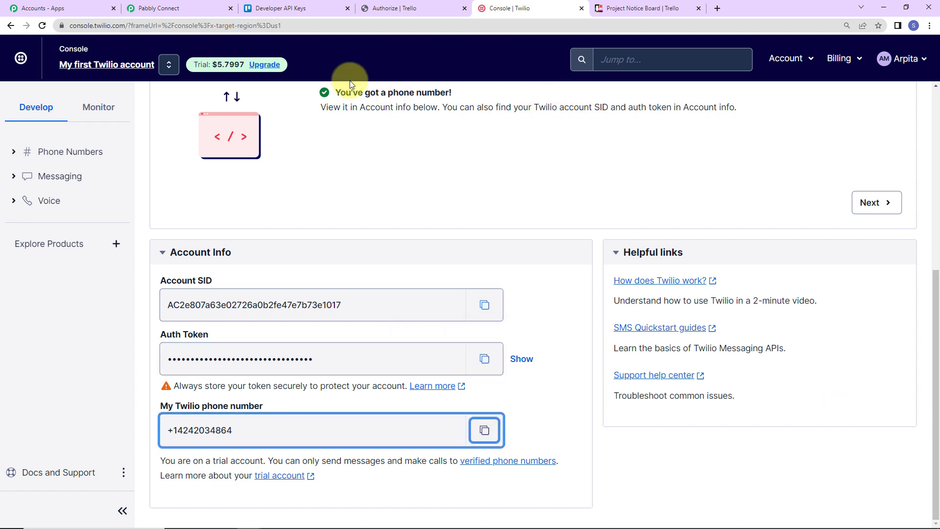
left_click(197, 13)
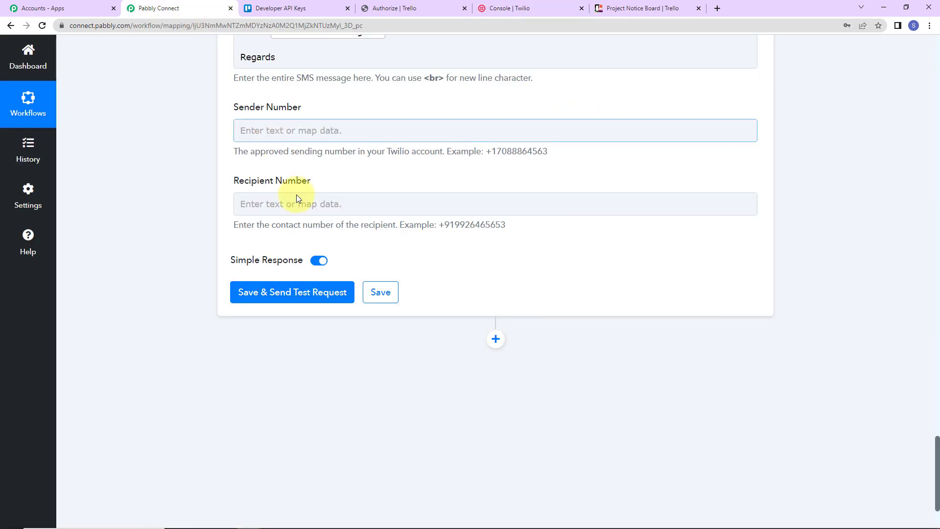
left_click(273, 128)
key("ctrl+v")
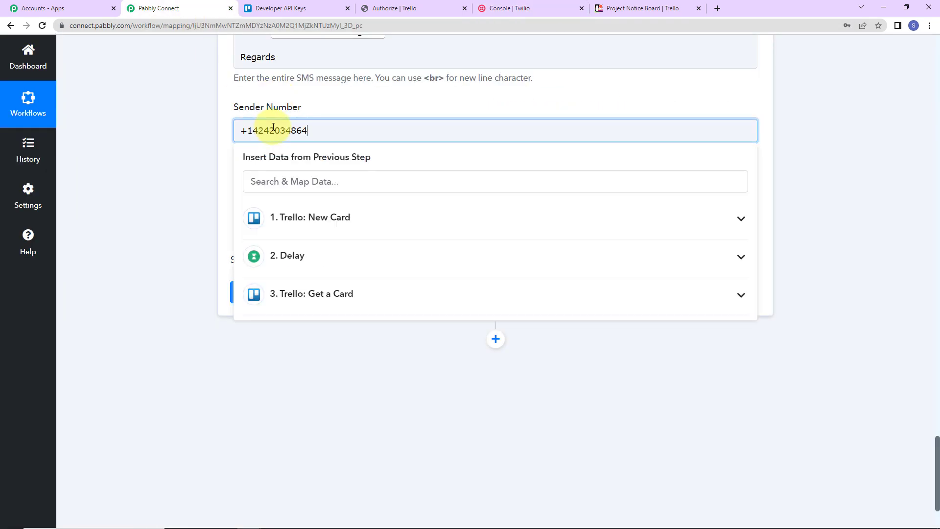
left_click(200, 132)
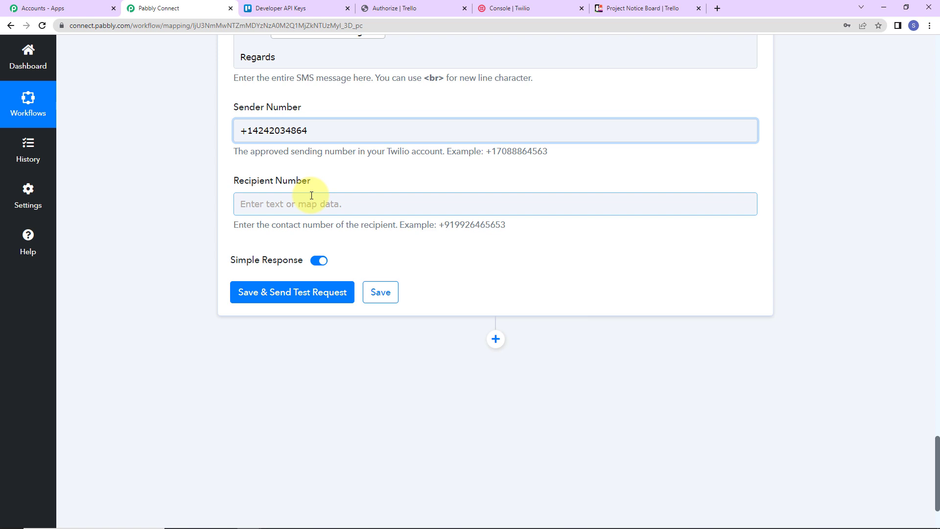
Enter the recipient's phone number, including the country code, as the Recipient Number of the SMS action
double_click(472, 224)
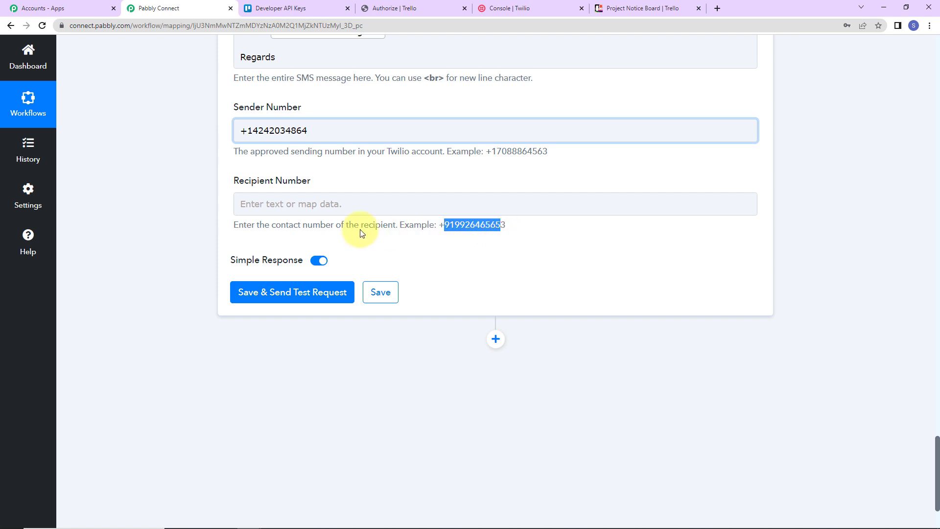
left_click(365, 205)
type("+91")
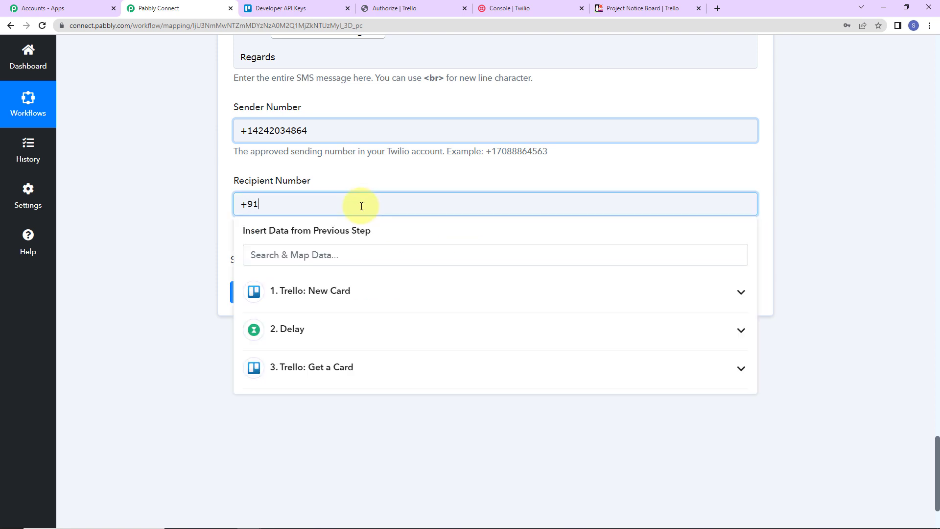
type("??????")
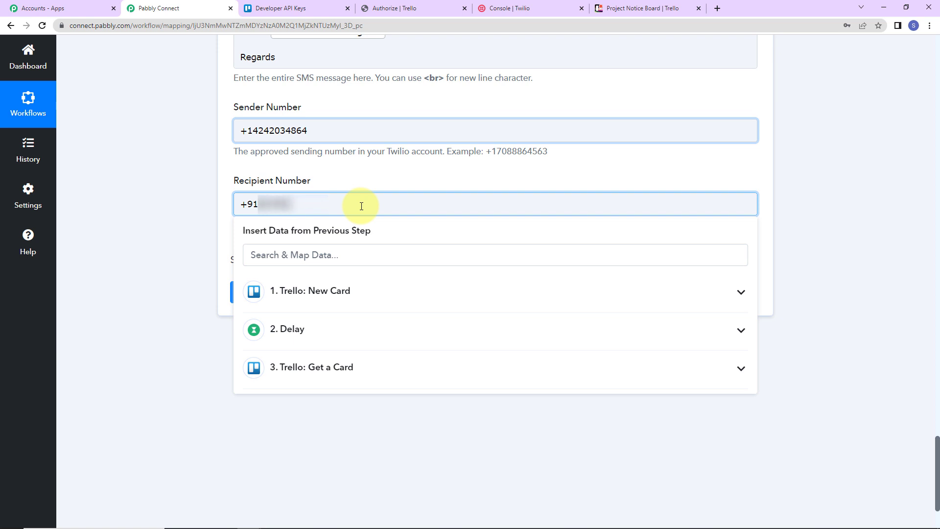
type("????")
left_click(174, 224)
Save the Twilio action with a test request and enlarge the Body value in the received response
left_click(257, 293)
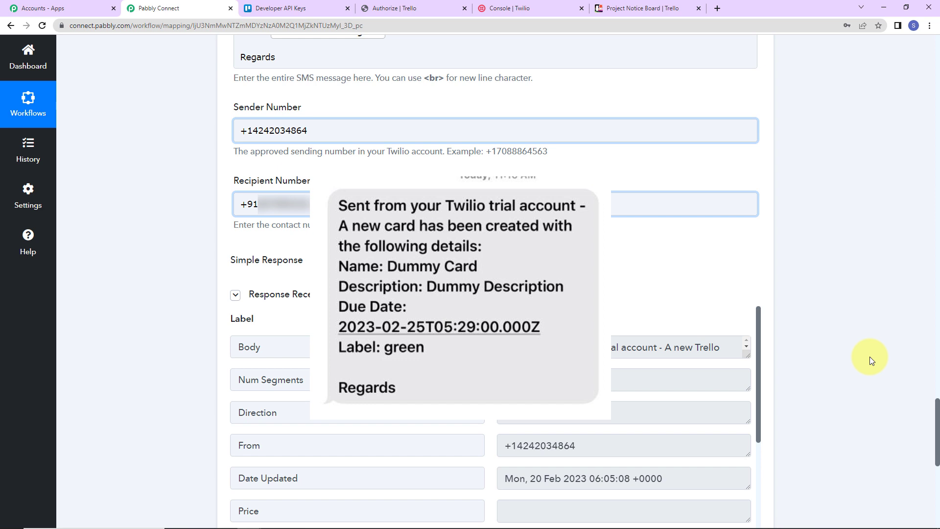
left_click_drag(748, 356, 766, 462)
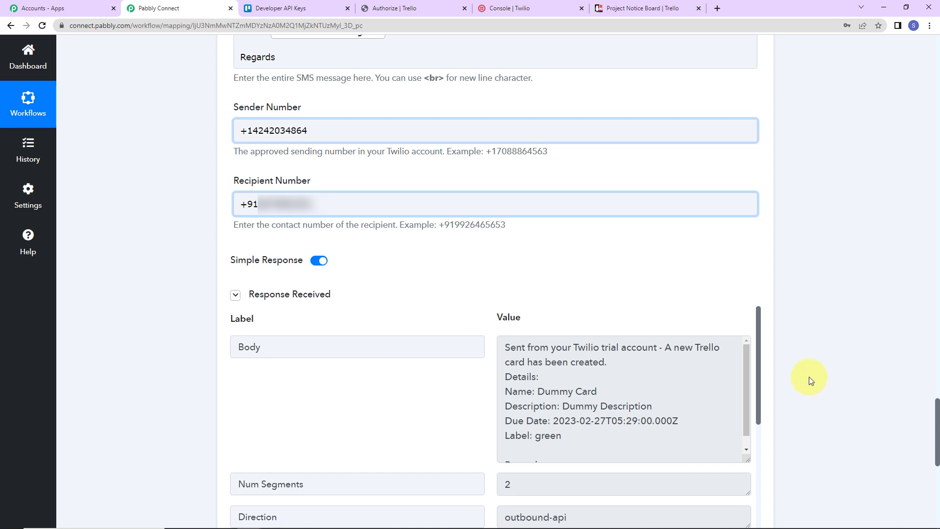
Switch to Trello and add a card titled "Test Card" to the New Issues list of the Project Notice Board
left_click(637, 8)
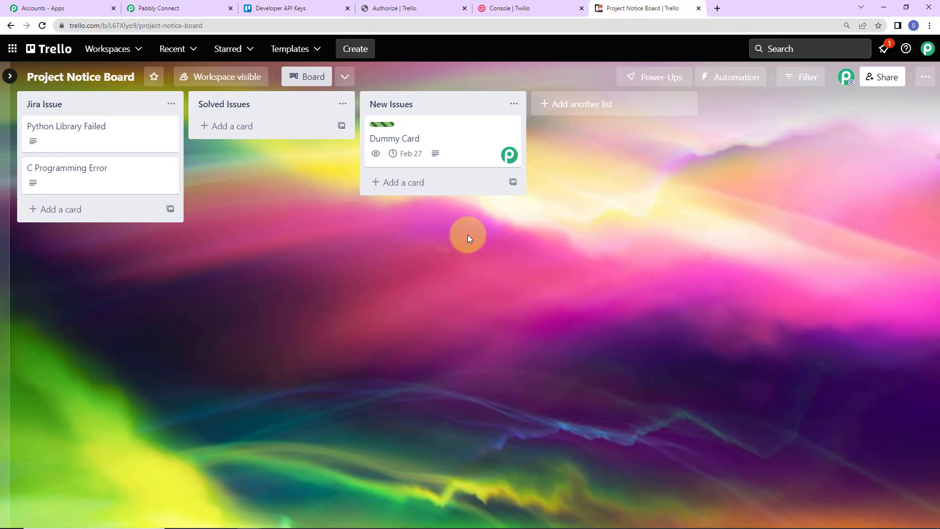
left_click(404, 182)
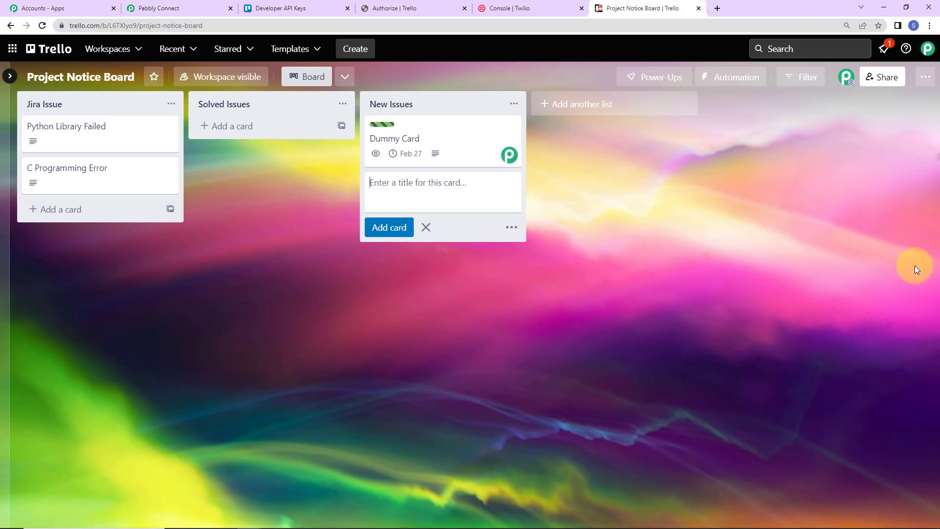
type("Test Card")
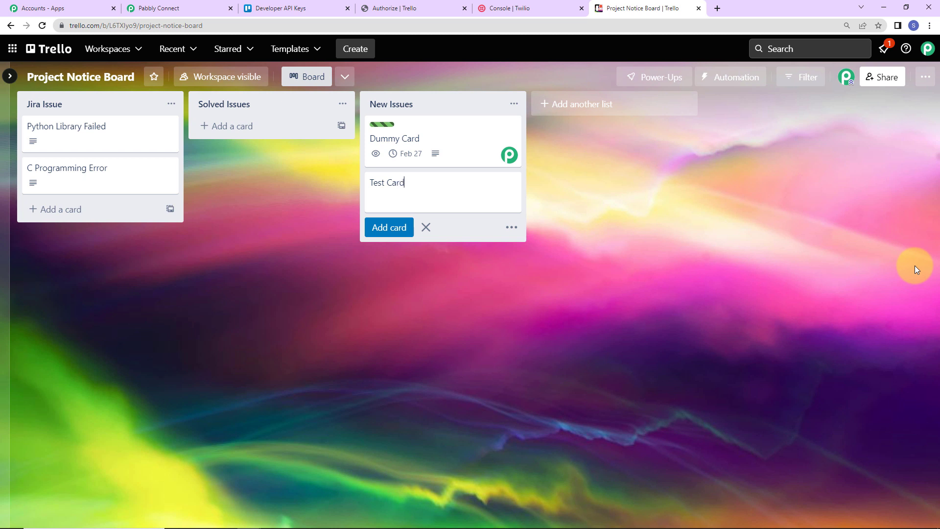
left_click(653, 297)
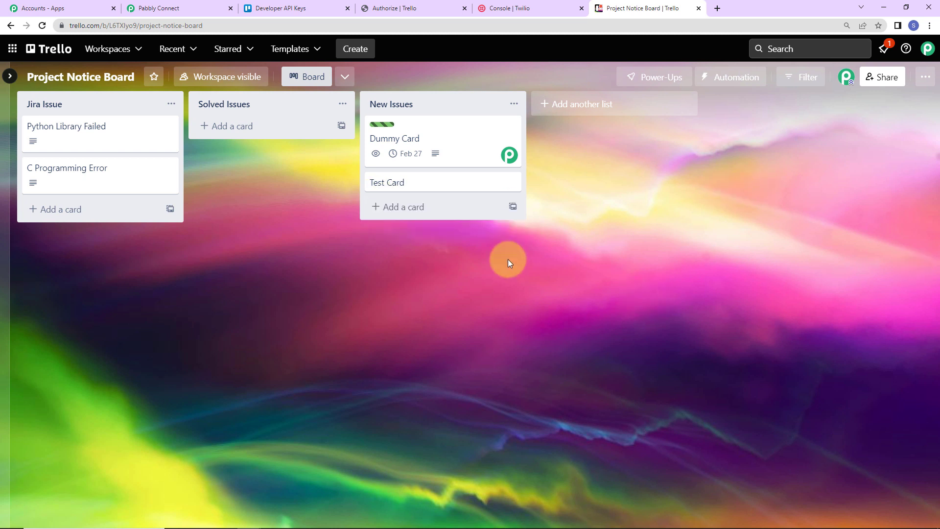
Open Test Card and add Pabbly Apps as its member
left_click(472, 186)
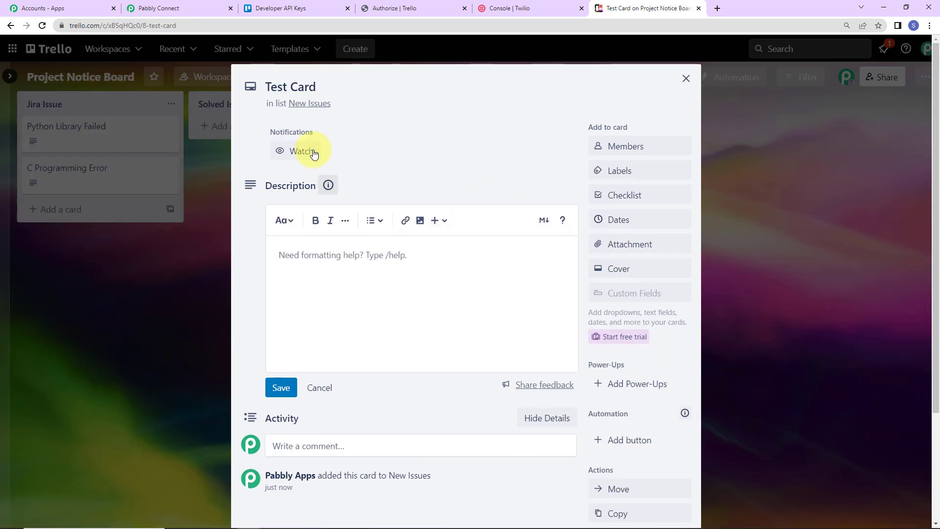
left_click(627, 146)
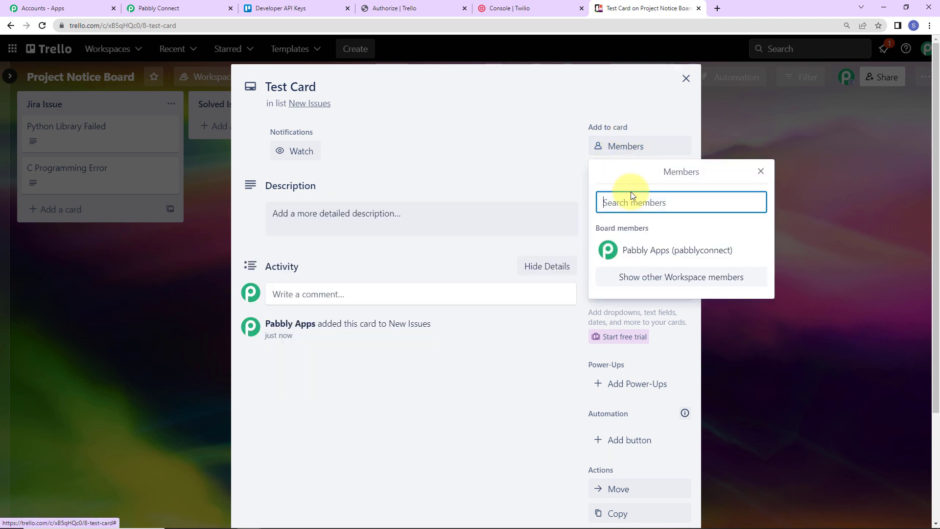
left_click(651, 248)
left_click(434, 178)
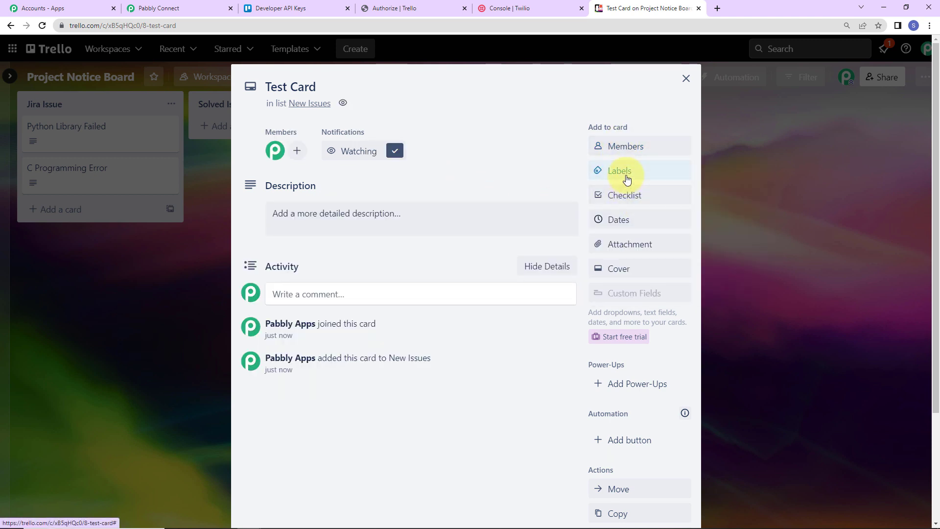
Give Test Card the red label and a due date of 02/28/2023 at 10:59 AM
left_click(629, 174)
left_click(603, 337)
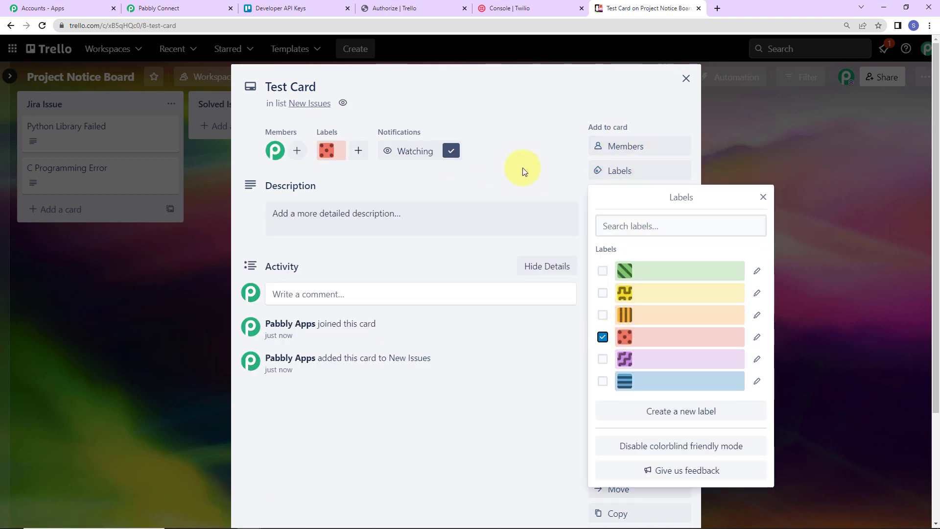
left_click(522, 167)
left_click(625, 220)
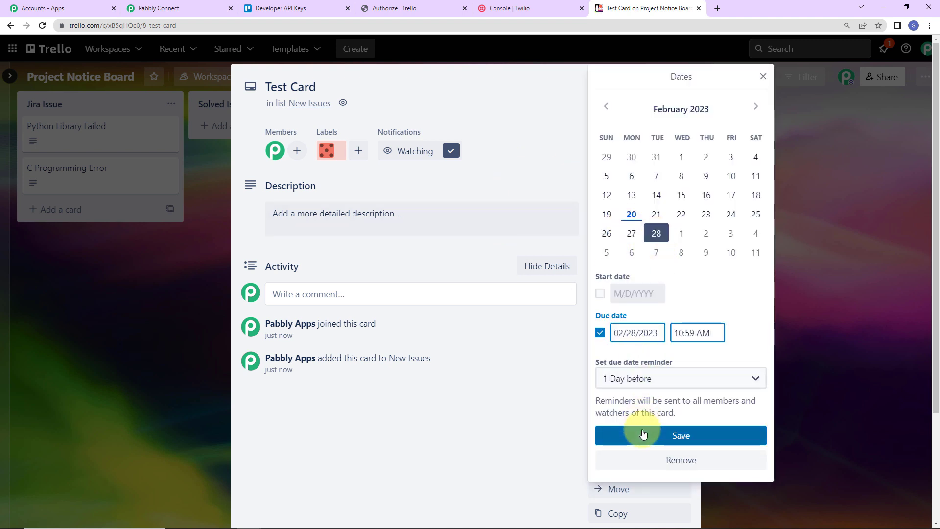
left_click(639, 435)
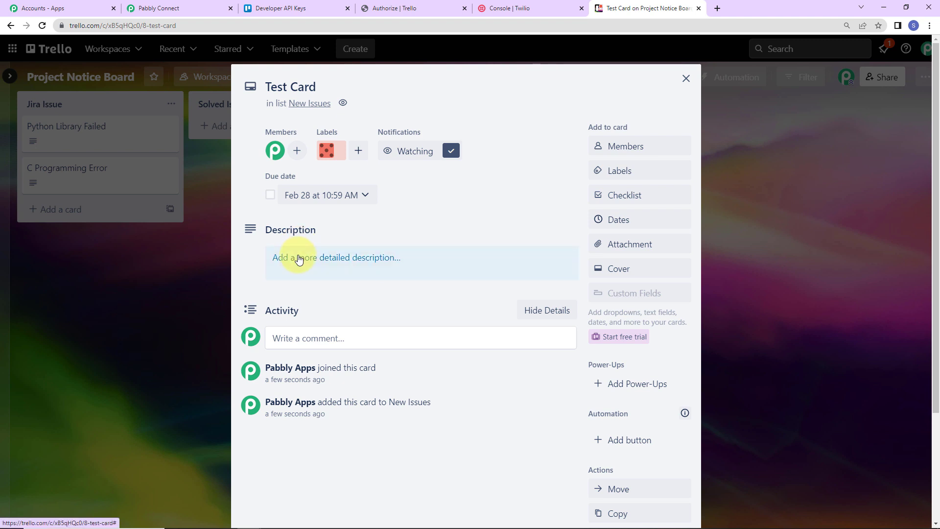
Save "Test Description" as the description of Test Card and close the card
left_click(298, 256)
type("Test D")
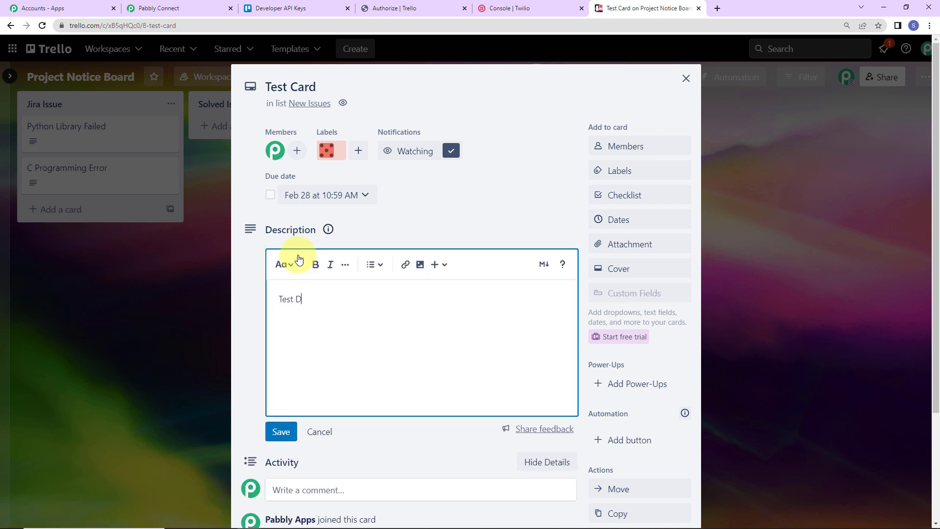
type("escription")
left_click(291, 430)
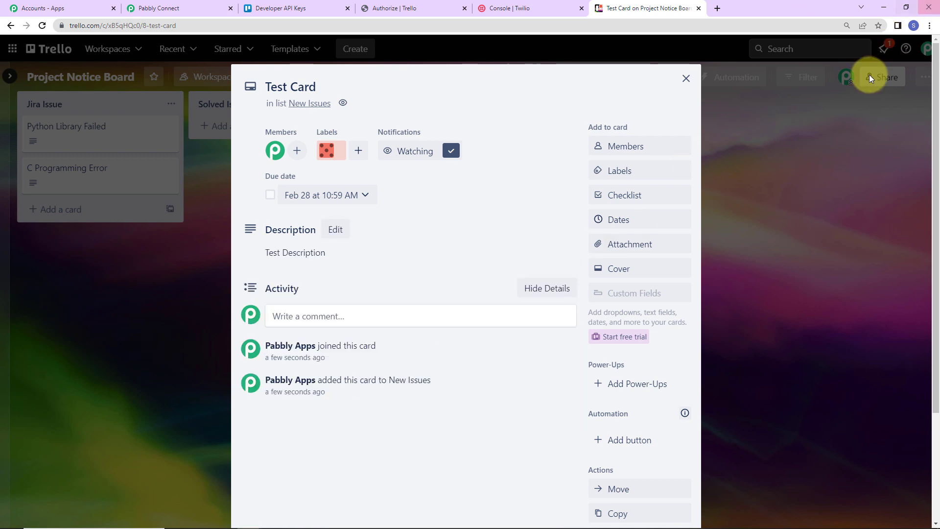
left_click(686, 79)
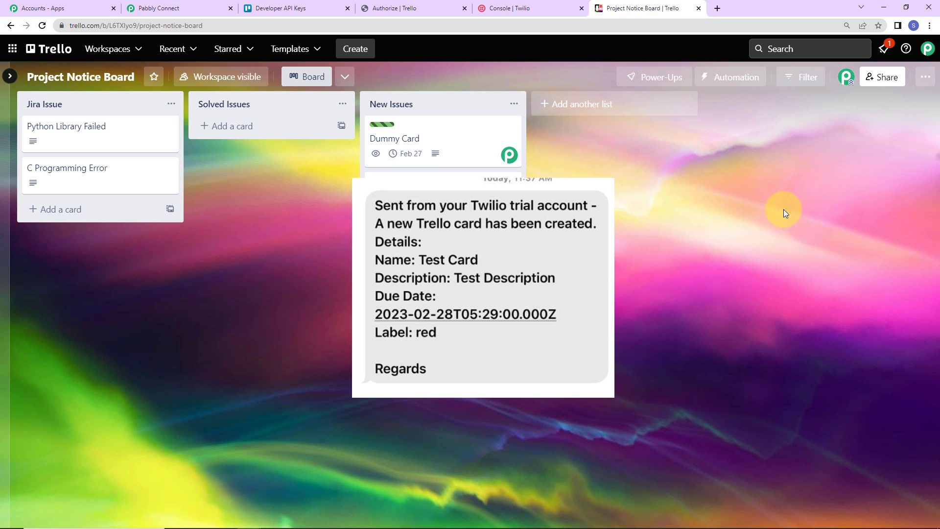
Return to Pabbly Connect and review the workflow, collapsing the Trello trigger, Delay, Get a Card and Twilio steps
left_click(193, 6)
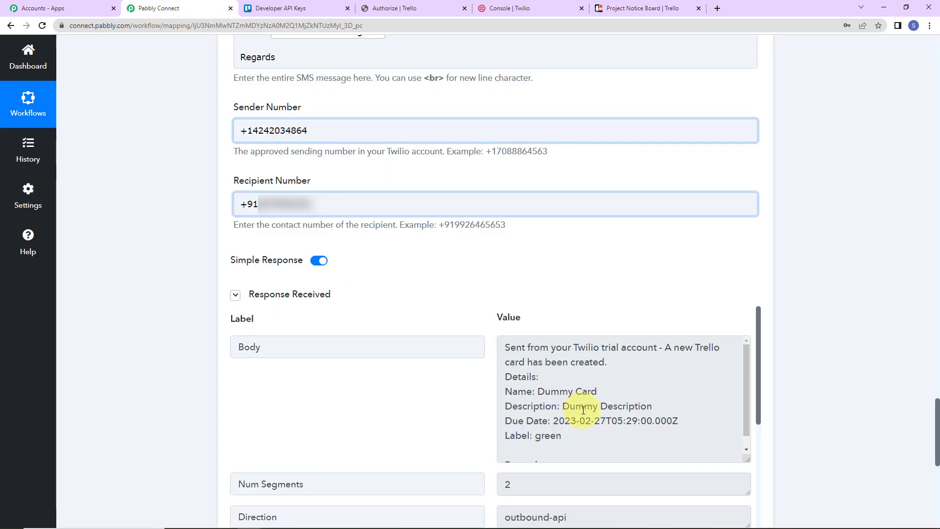
scroll(935, 294, "up", 4)
scroll(937, 279, "up", 10)
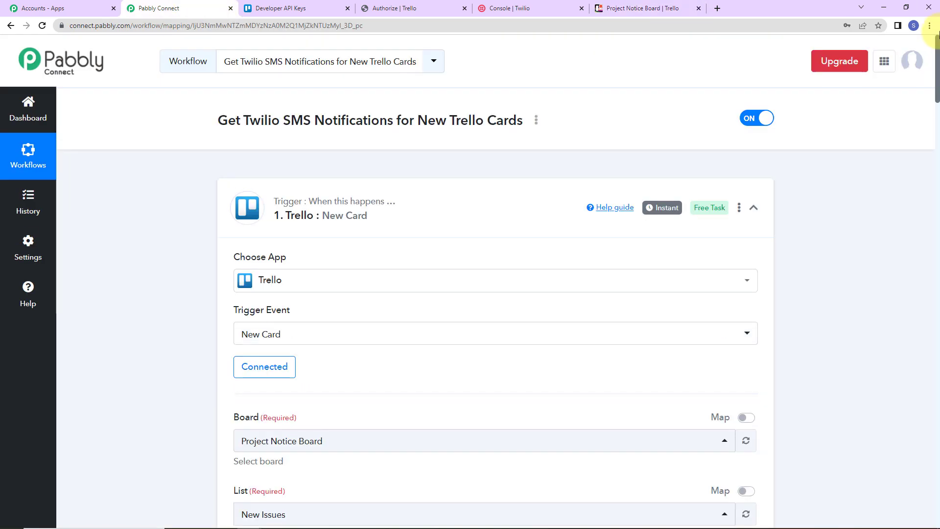
left_click(752, 209)
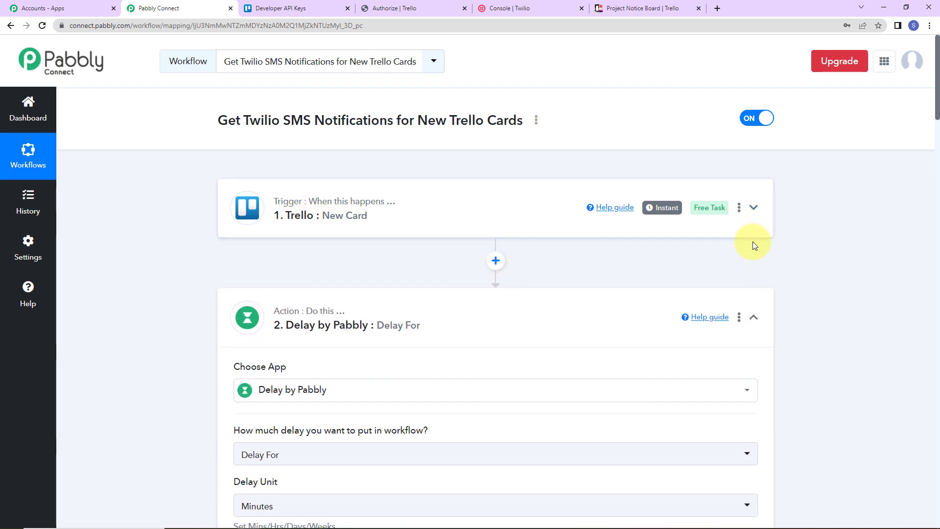
scroll(767, 281, "down", 2)
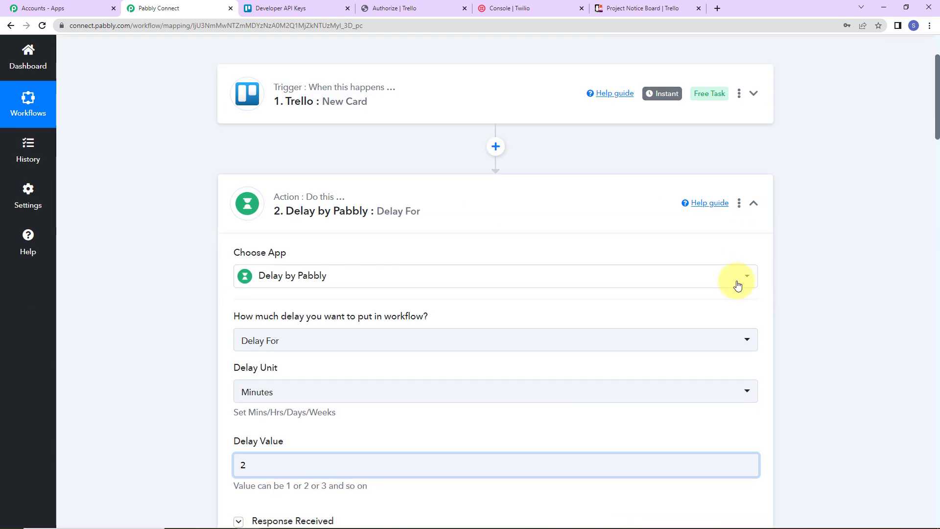
left_click(754, 205)
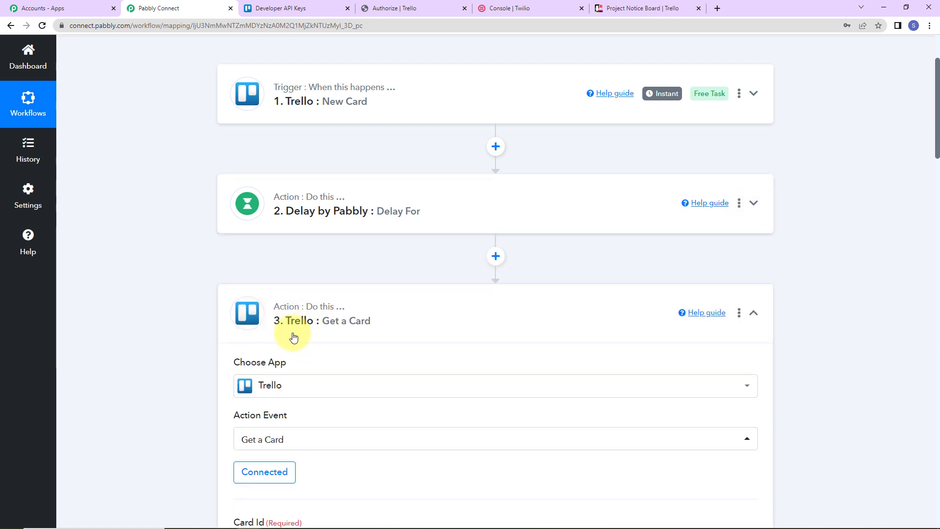
left_click(755, 315)
scroll(453, 423, "down", 2)
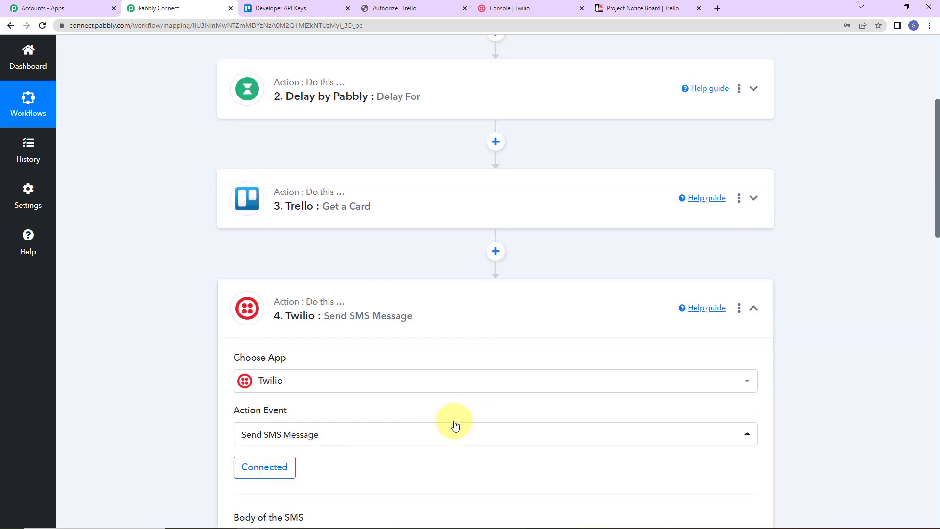
left_click(755, 309)
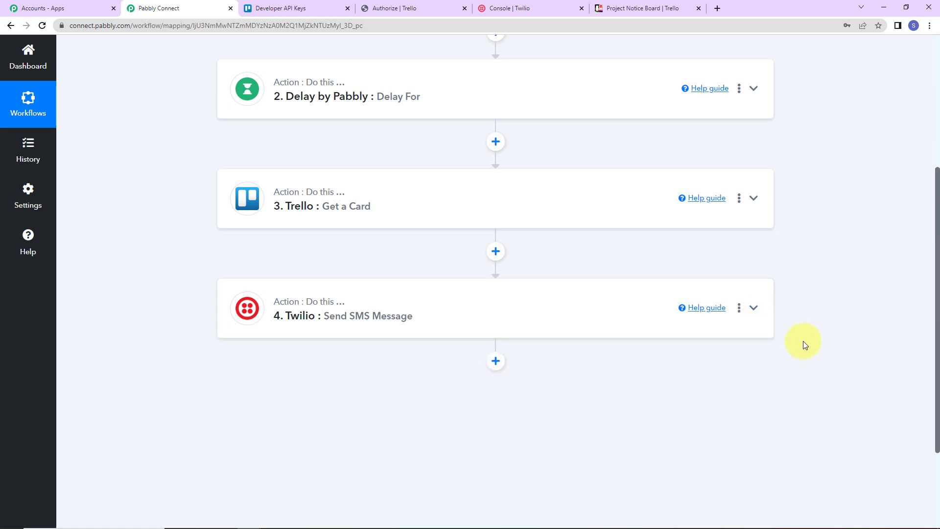